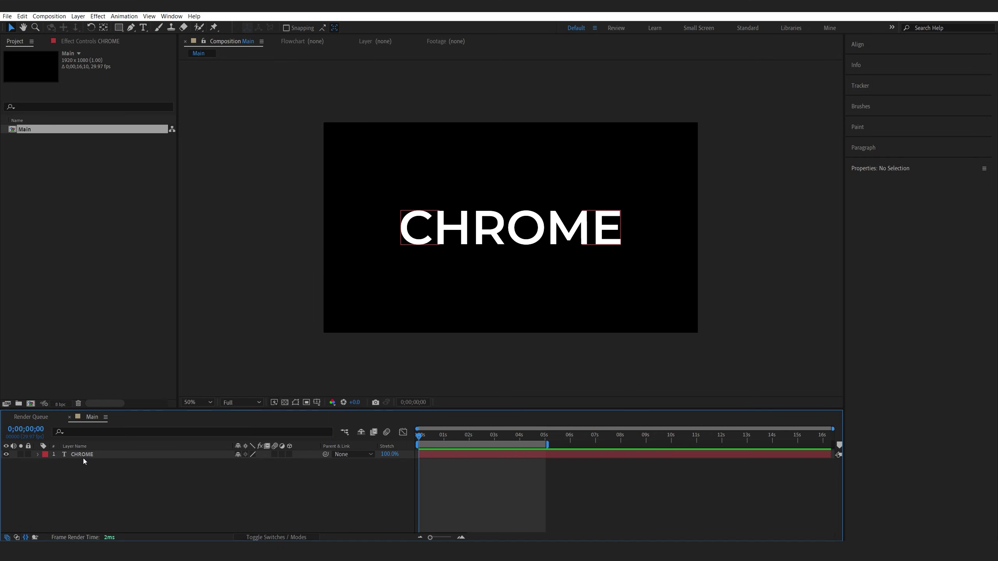
Step: Turn on the stroke and turn off the fill of the CHROME text layer
left_click(83, 455)
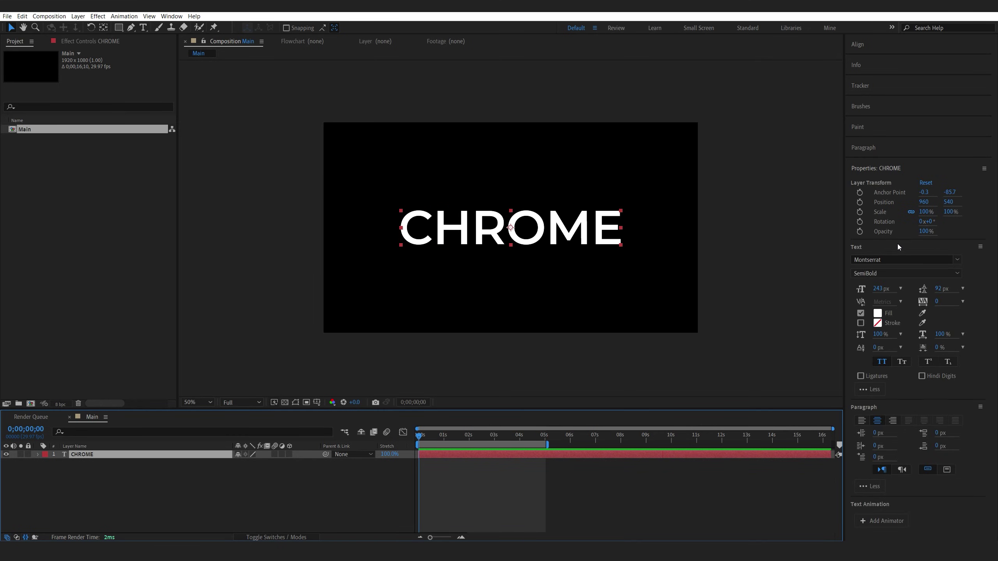
left_click(861, 323)
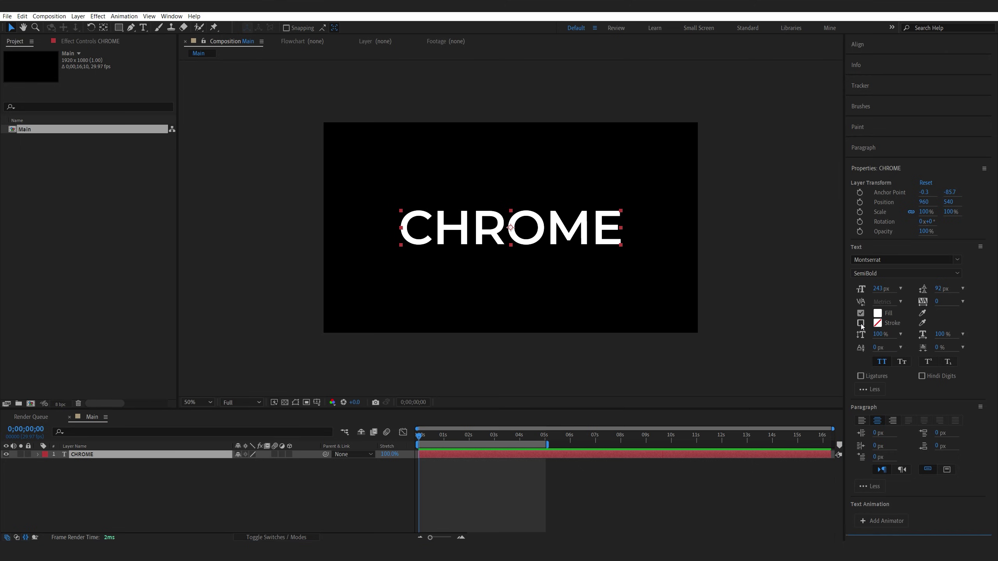
left_click(860, 313)
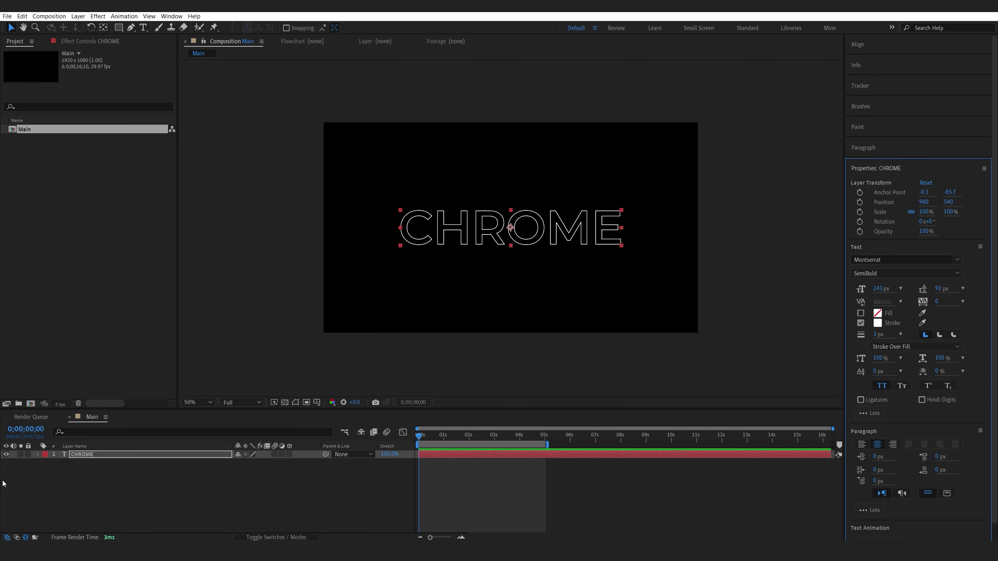
Step: Create shapes from the CHROME text layer
right_click(83, 456)
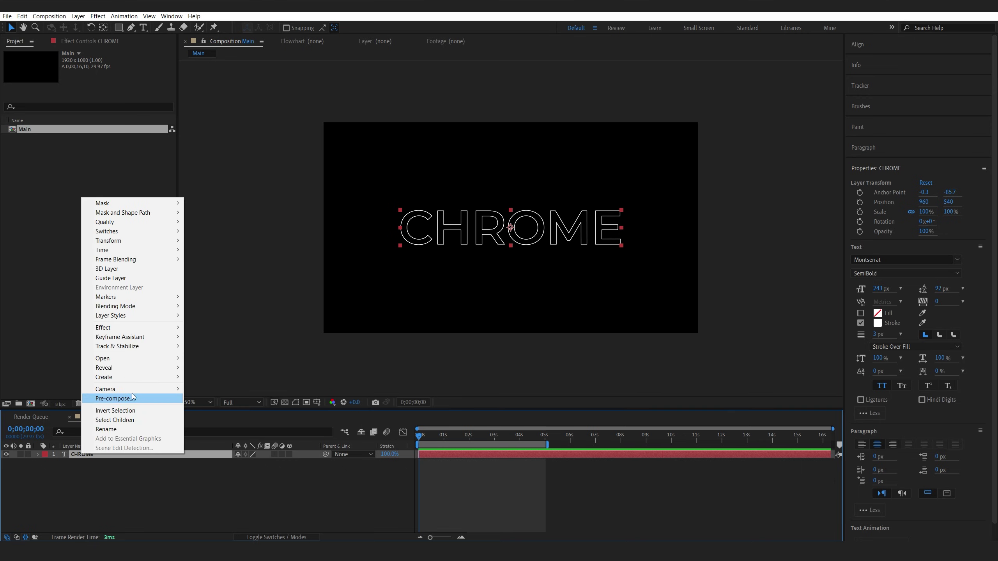
mouse_move(133, 380)
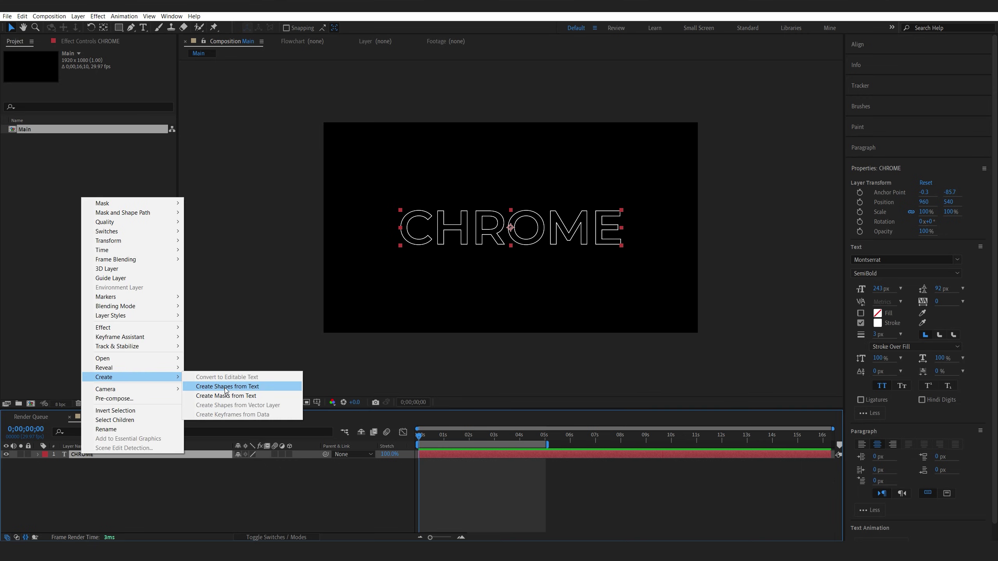
left_click(226, 388)
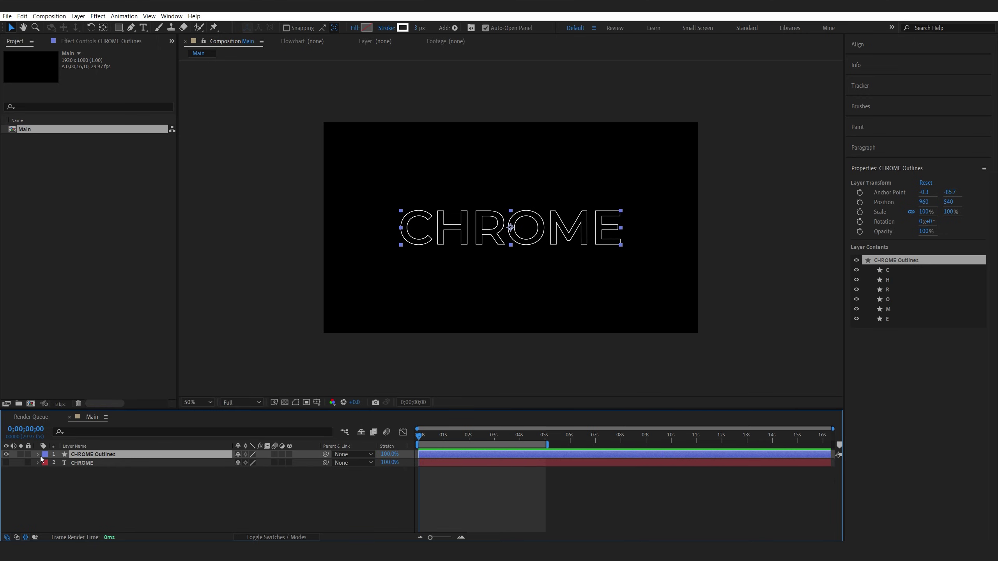
Step: Add Trim Paths to the CHROME Outlines layer and enable keyframing for Start, End and Offset at the first frame
left_click(38, 455)
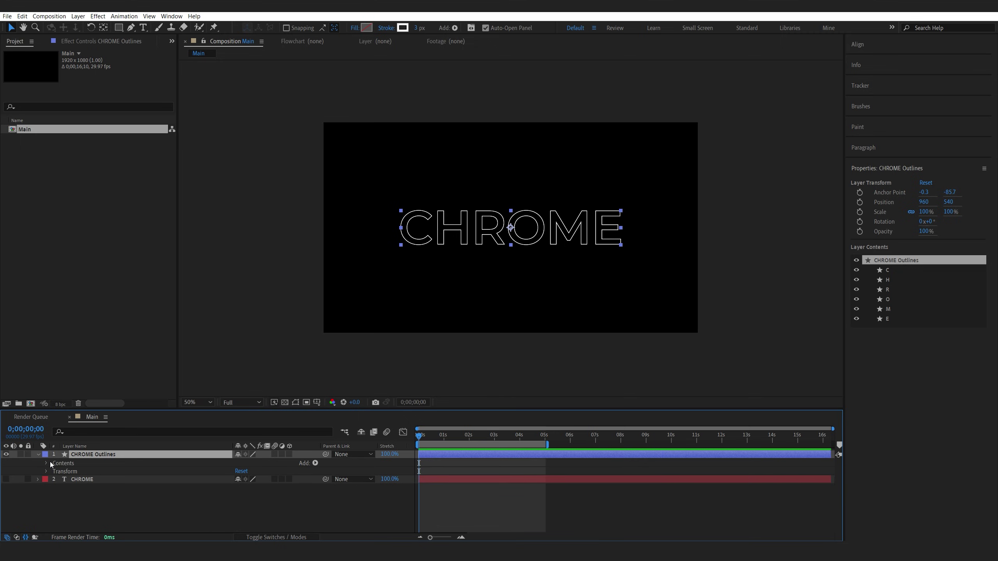
left_click(315, 463)
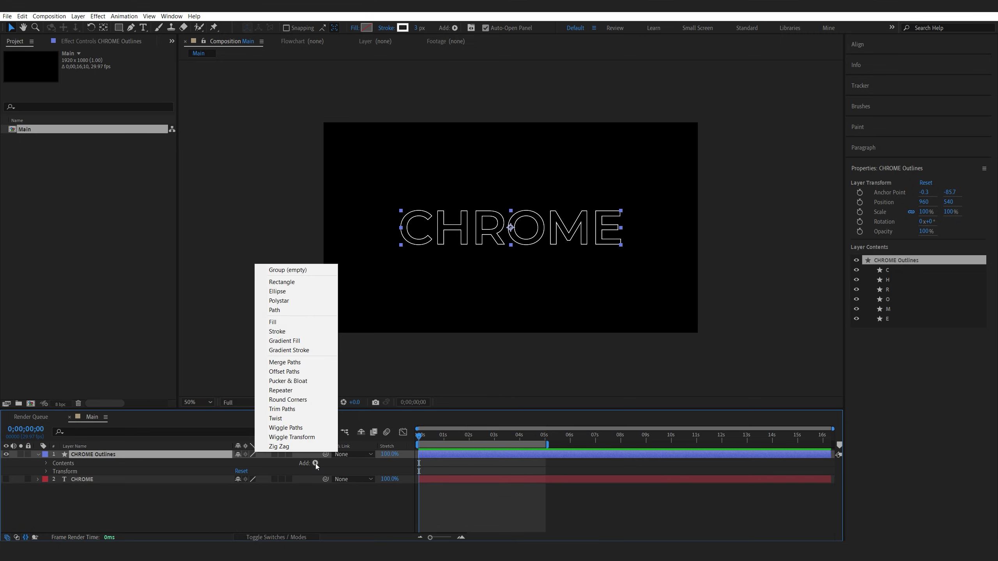
left_click(309, 409)
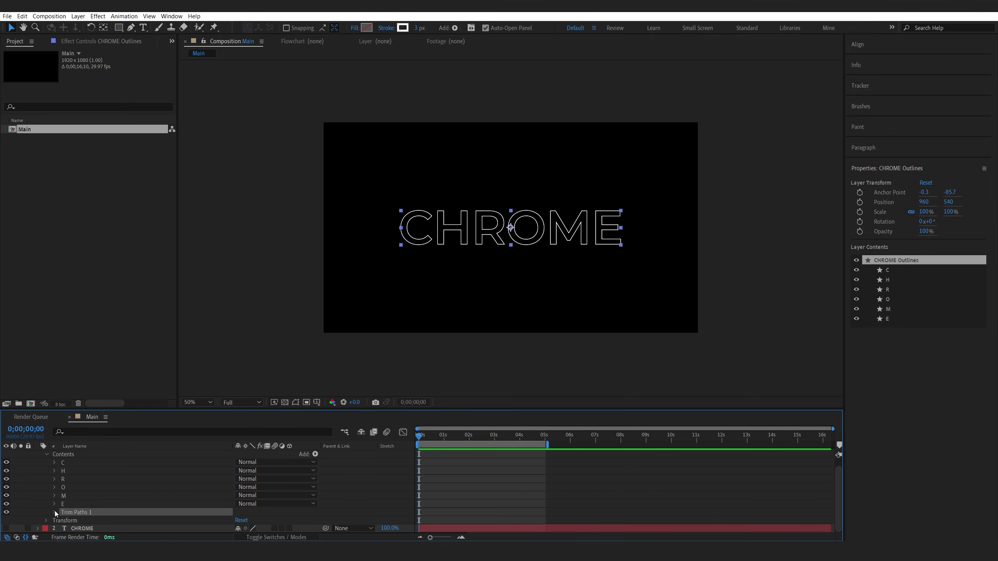
left_click(54, 511)
left_click_drag(73, 489, 74, 509)
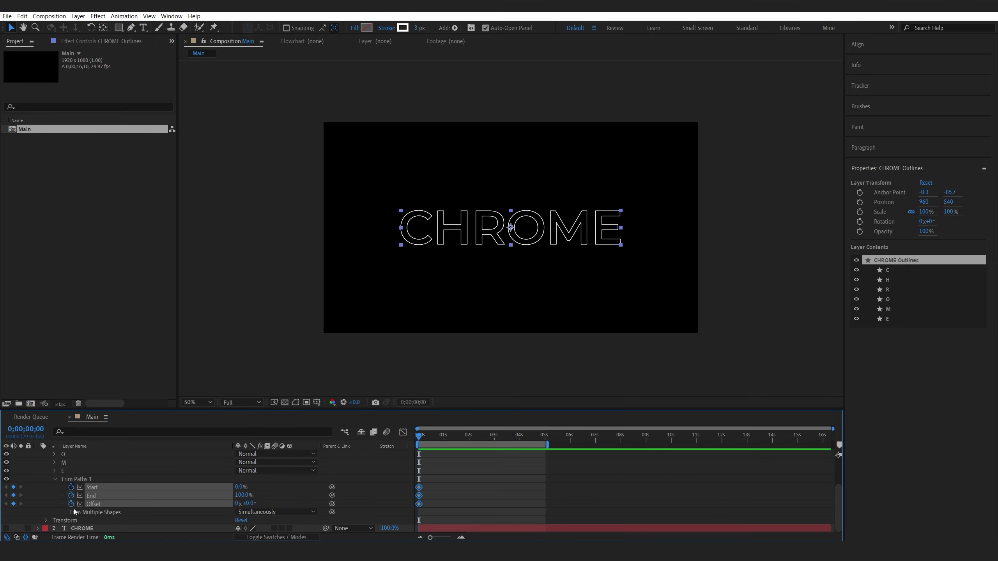
left_click(432, 507)
Step: Keyframe the Trim Paths End at 0% on the first frame and 15% at about one second
left_click(244, 496)
type("0")
key("Return")
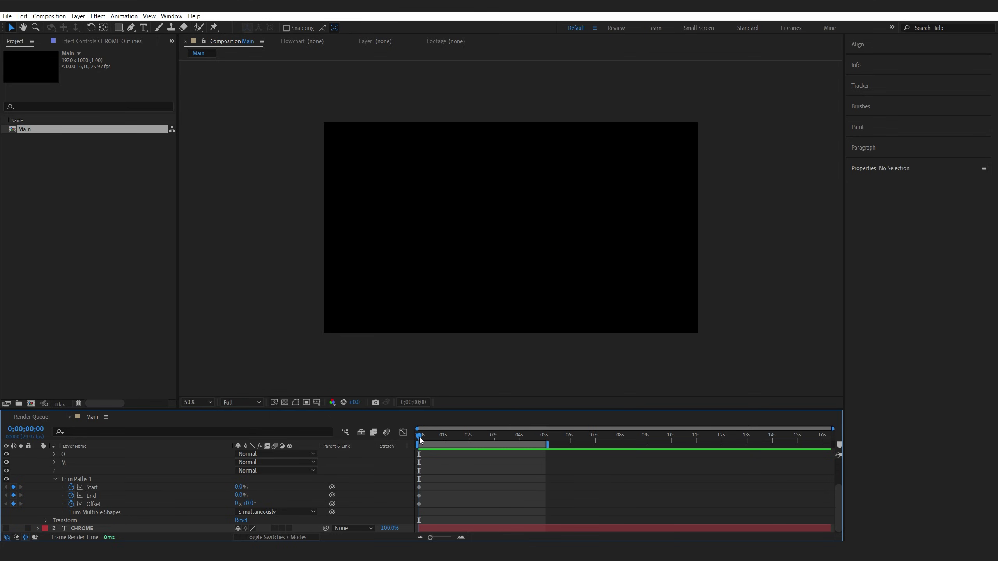
left_click_drag(420, 437, 443, 442)
left_click(240, 496)
type("15")
key("Return")
Step: Move the current time to 0;00;04;28 and set Trim Multiple Shapes to Individually
left_click_drag(442, 436, 544, 451)
left_click(262, 512)
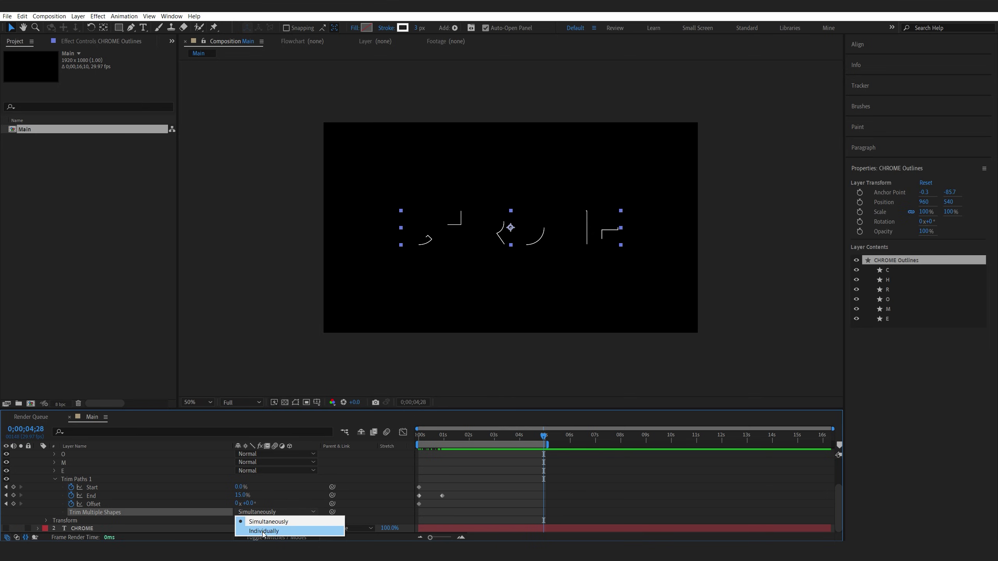
left_click(264, 531)
left_click(582, 498)
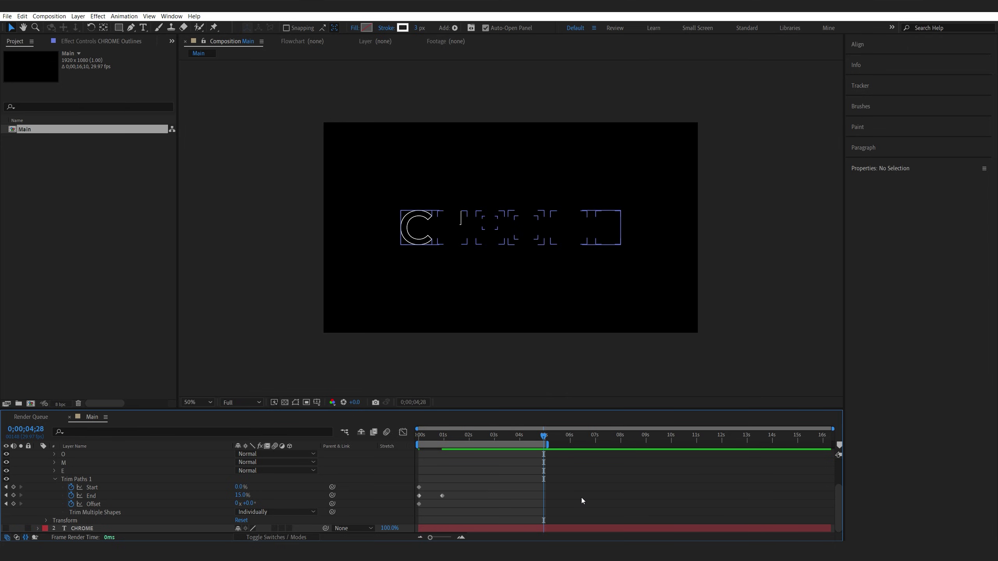
Step: Keyframe the Trim Paths Offset at 302° and Start at 15% at 0;00;04;28
left_click_drag(251, 507, 395, 506)
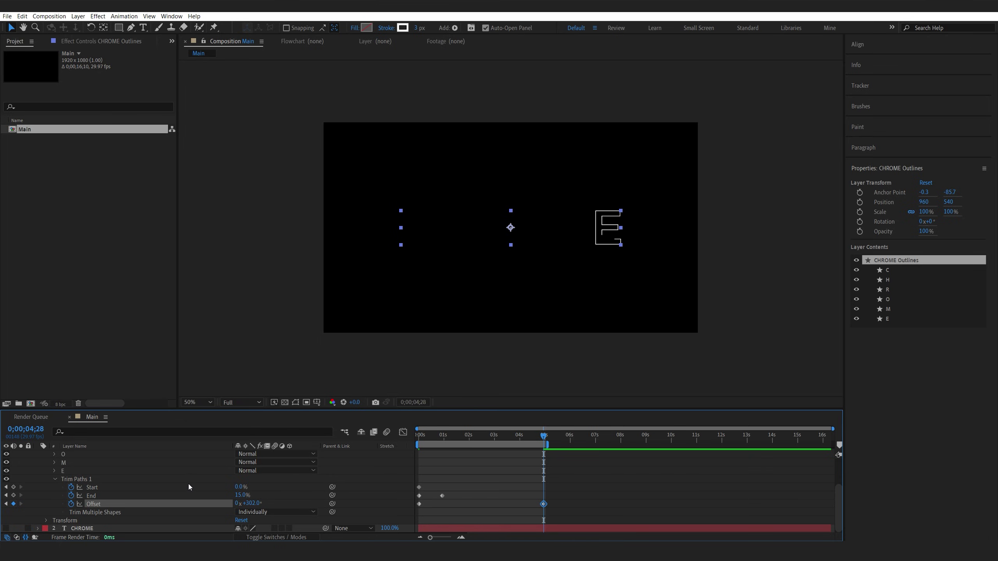
left_click(237, 486)
type("15")
left_click(278, 492)
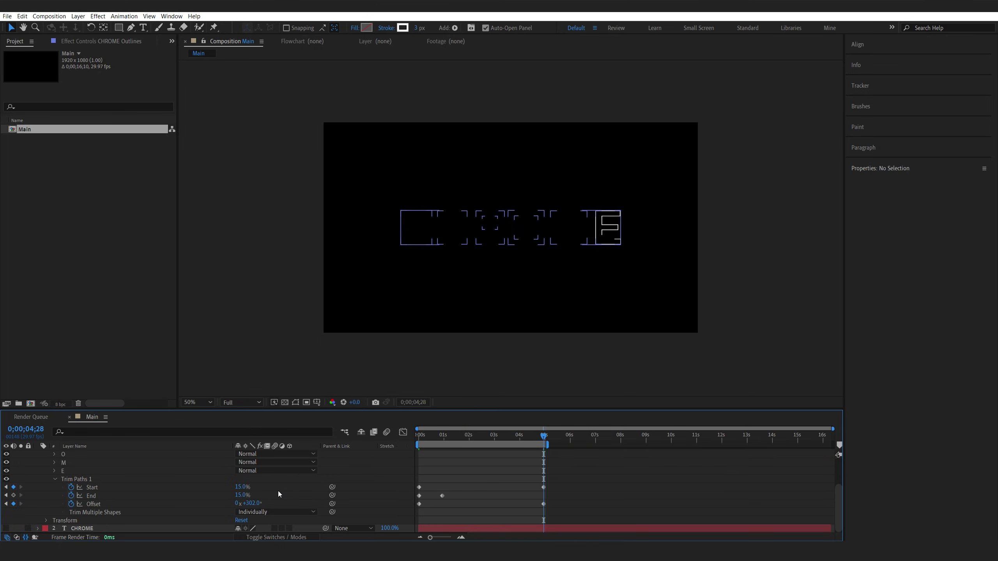
Step: Preview the trim animation from the first frame
key("Home")
key("space")
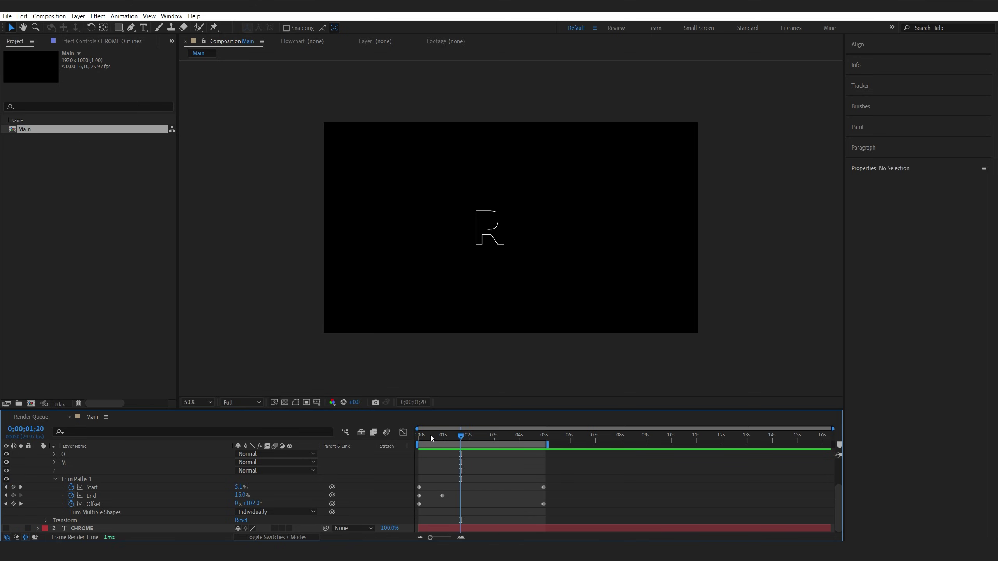
mouse_move(495, 447)
left_mouse_down()
mouse_move(449, 453)
mouse_move(476, 457)
left_mouse_up()
key("space")
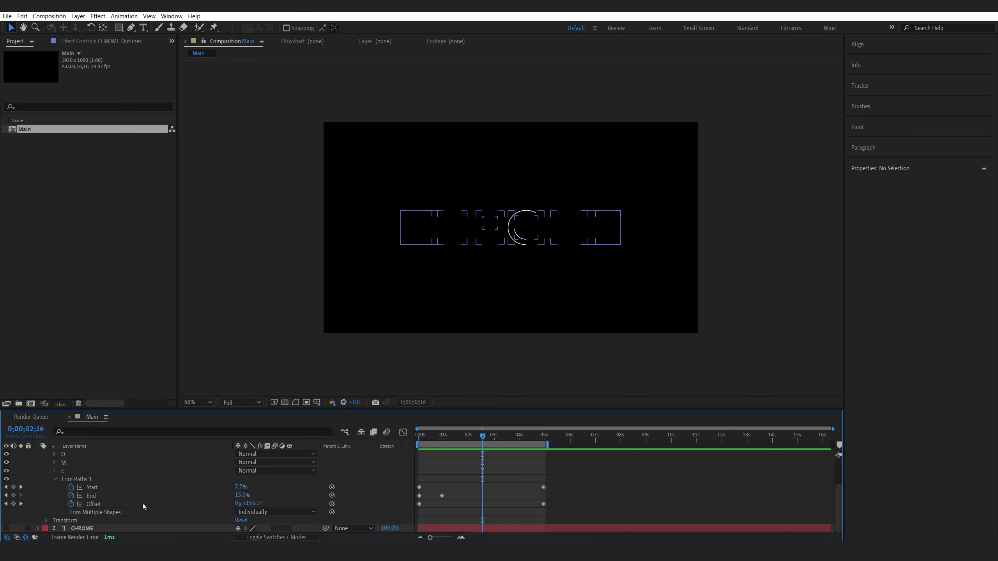
Step: Examine the Taper settings in Stroke 1 of the E shape
left_click(55, 471)
left_click(62, 488)
scroll(67, 507, "down", 3)
left_click(70, 504)
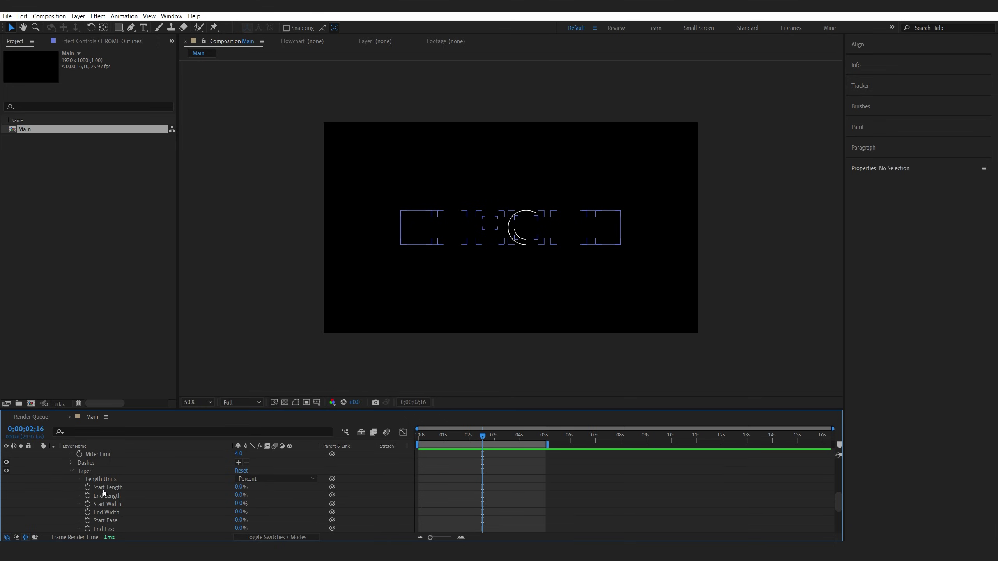
scroll(73, 470, "up", 5)
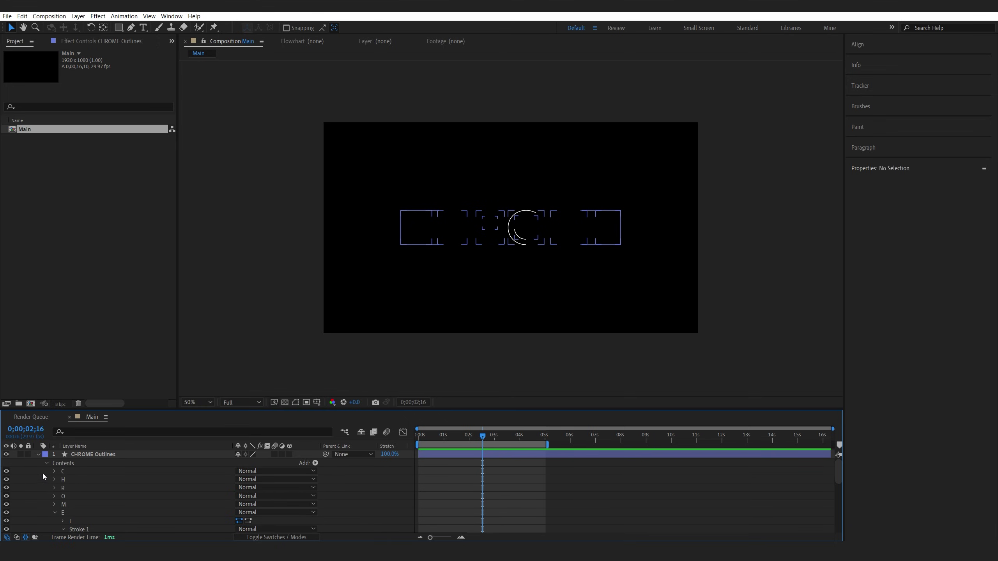
Step: Filter the CHROME Outlines properties by "start len" and set the taper Start Length of C and H to 20%
left_click(85, 455)
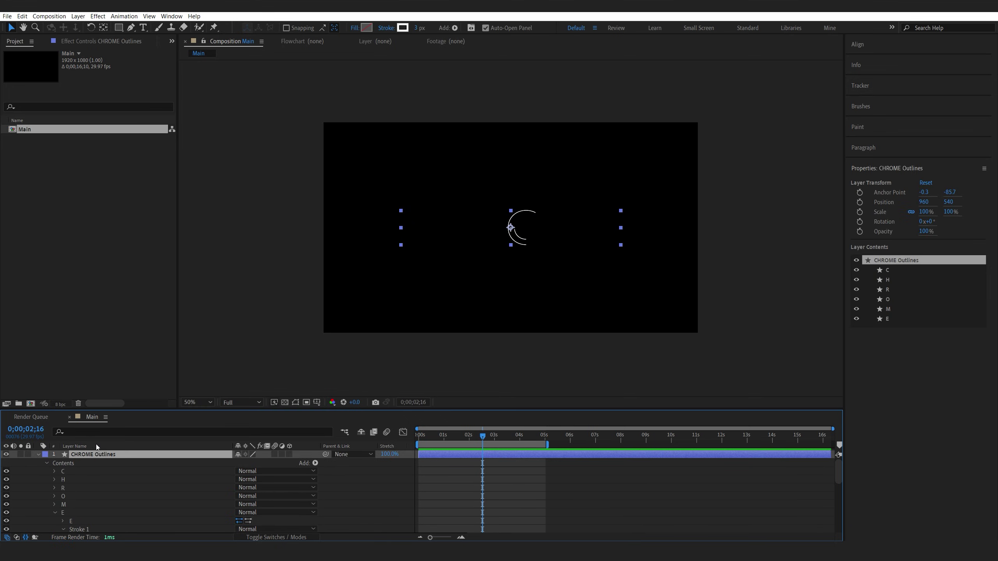
left_click(84, 428)
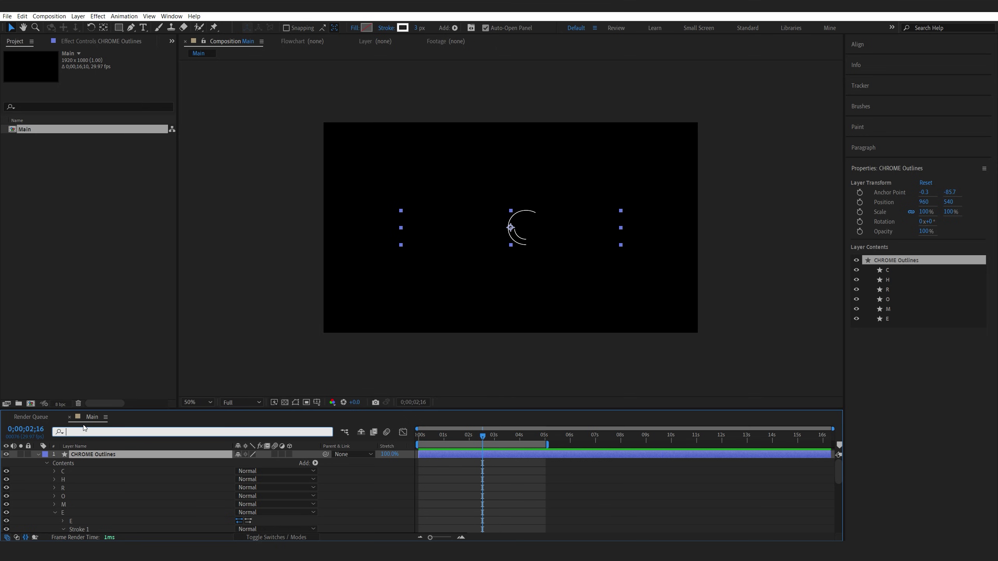
type("start len")
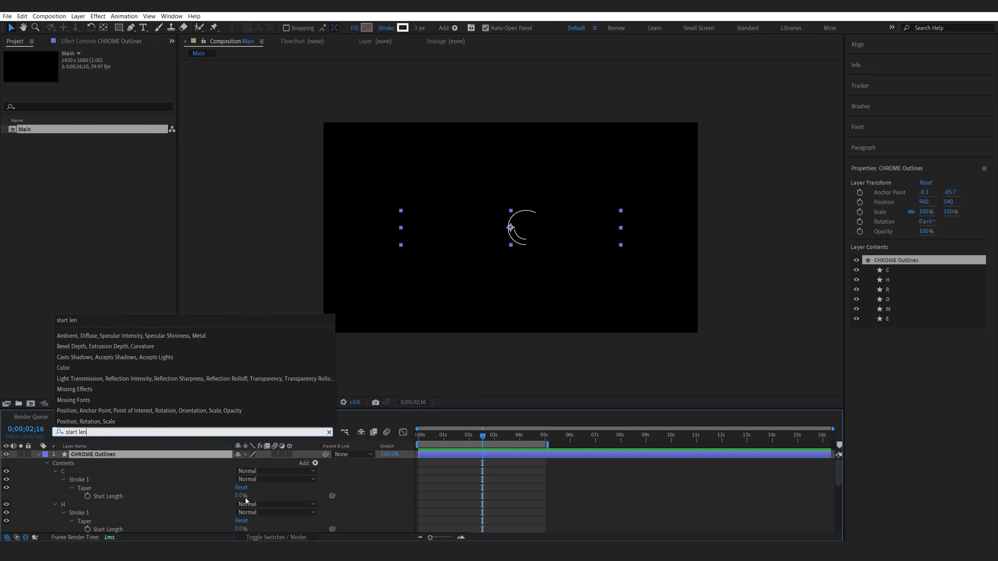
left_click(241, 496)
type("20")
key("Tab")
type("20")
left_click(282, 524)
scroll(262, 518, "down", 1)
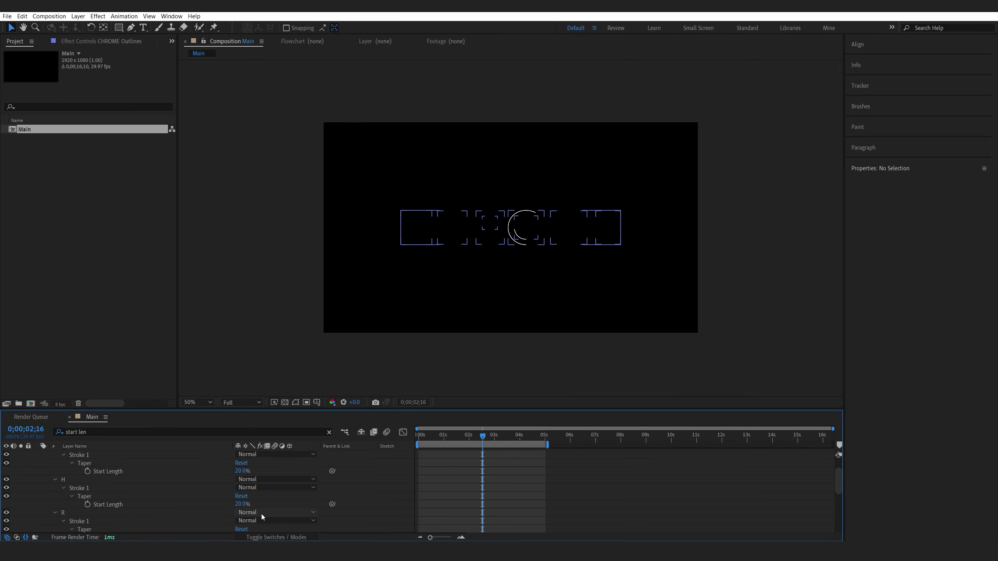
Step: Set the taper Start Length of the R and O strokes to 20%
scroll(246, 513, "down", 2)
left_click(240, 487)
type("20")
left_click(241, 521)
type("20")
left_click(268, 521)
scroll(263, 519, "down", 3)
scroll(174, 490, "up", 6)
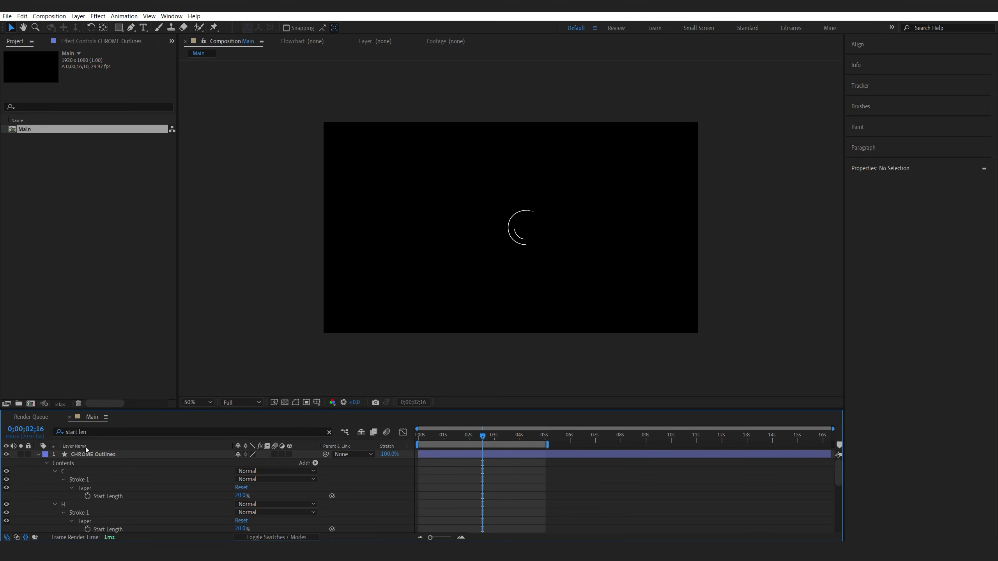
Step: Filter the layer properties by "end le" and set the taper End Length of C and H to 50%
key("ctrl+f")
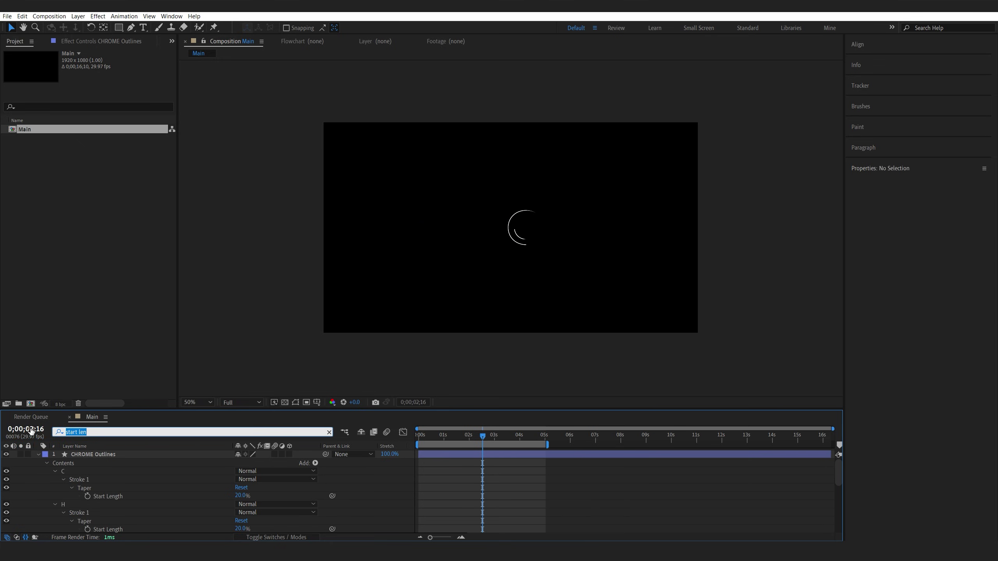
type("end le")
left_click(184, 503)
left_click(239, 495)
type("50")
left_click(238, 528)
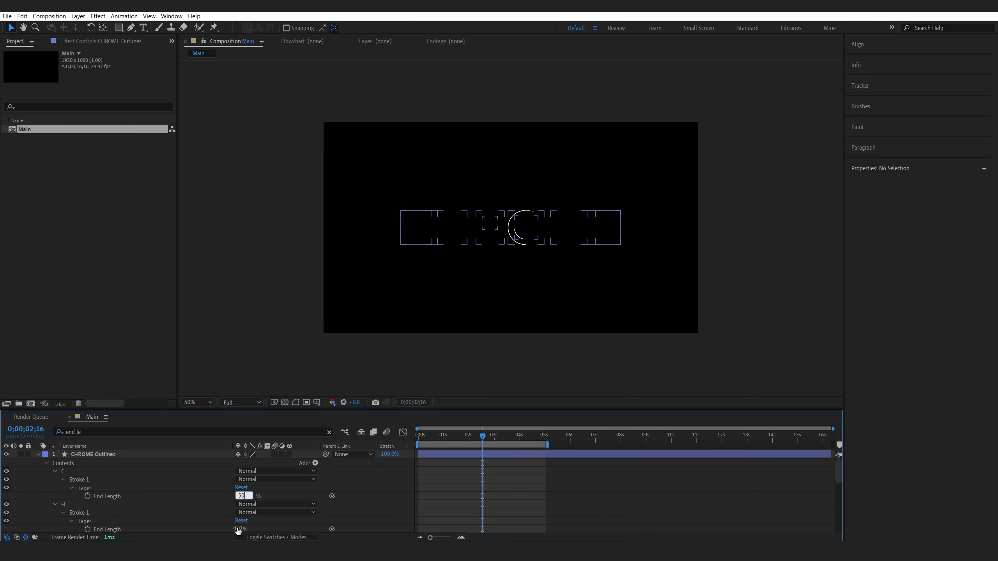
type("50")
key("Return")
Step: Set the taper End Length of the O and R strokes to 50%
scroll(251, 526, "down", 1)
scroll(251, 525, "down", 2)
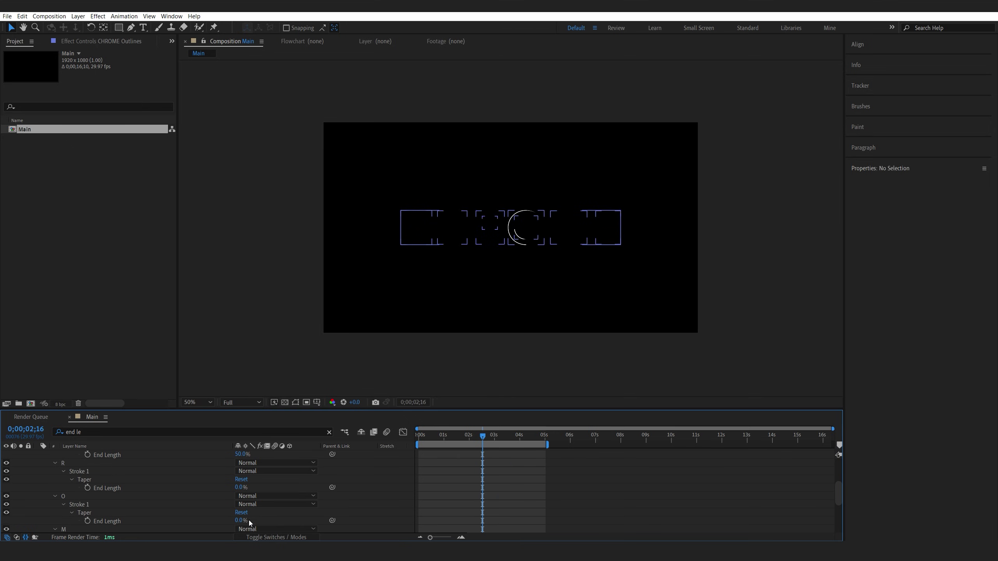
left_click(238, 521)
type("50")
left_click(241, 486)
left_click(242, 487)
type("50")
key("Return")
Step: Enlarge the timeline area and set the taper End Length of the E and M strokes to 50%
left_click_drag(258, 410, 271, 279)
left_click(242, 496)
type("50")
key("Return")
left_click(242, 463)
type("50")
left_click(281, 461)
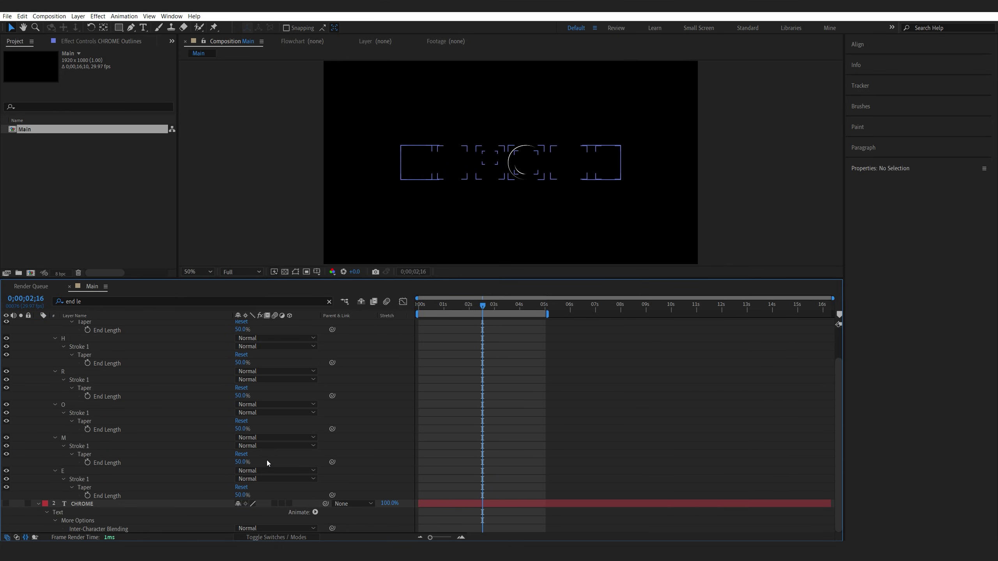
Step: Inspect the tapered strokes up close and return the current time to the first frame
scroll(225, 452, "up", 2)
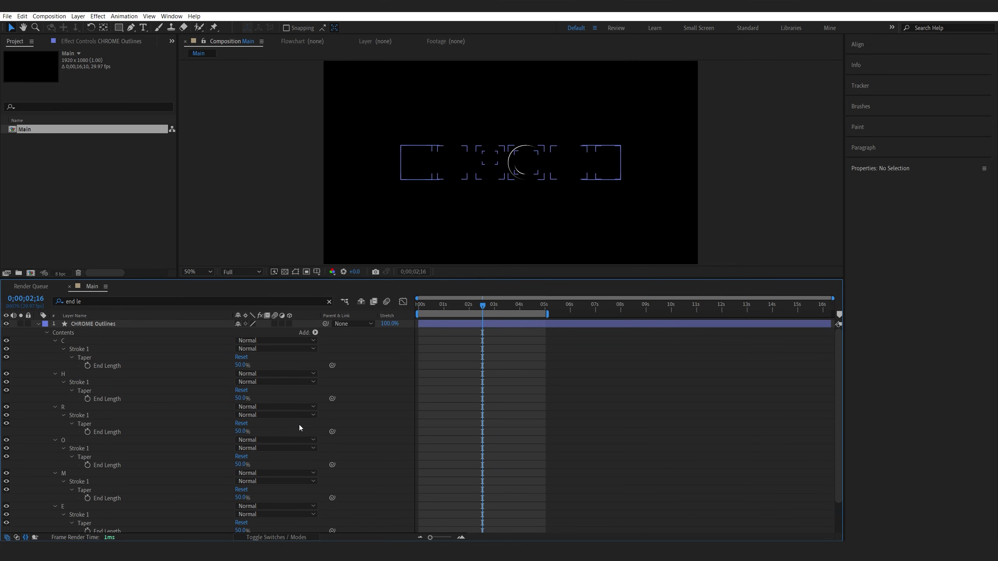
left_click_drag(310, 278, 312, 287)
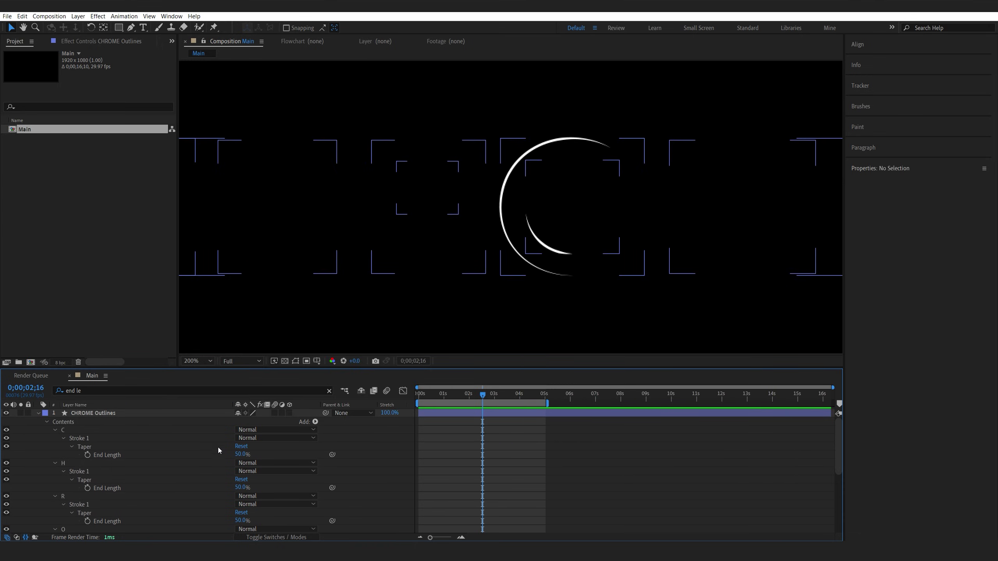
left_click(594, 298)
left_click_drag(478, 394, 419, 409)
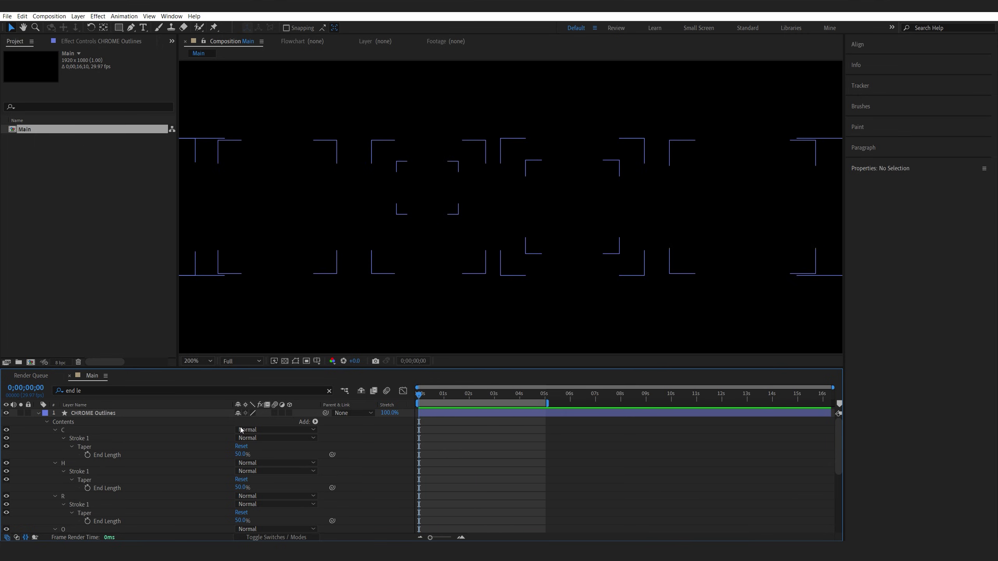
left_click(36, 413)
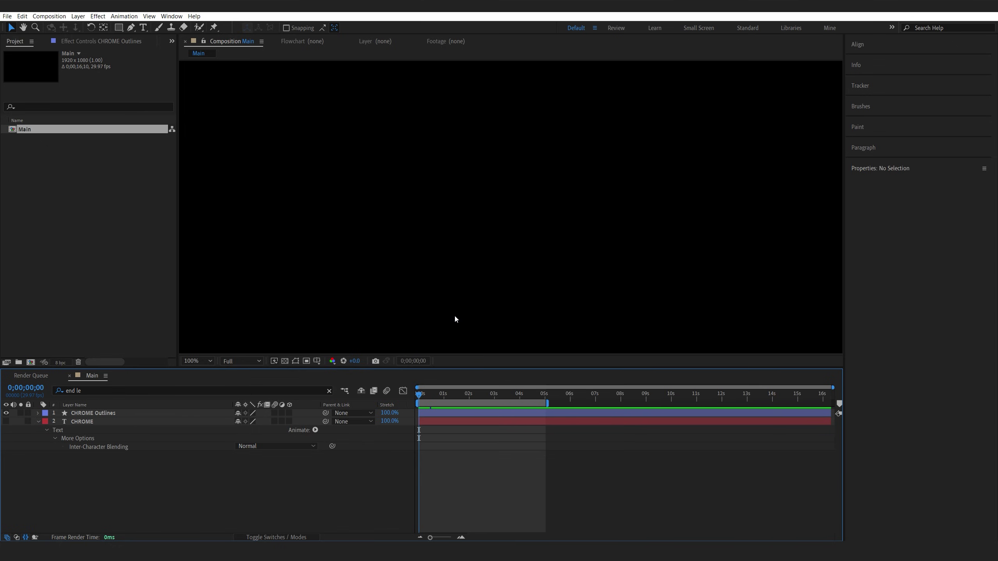
key("comma")
key("comma")
mouse_move(421, 393)
left_mouse_down()
mouse_move(464, 396)
mouse_move(422, 407)
left_mouse_up()
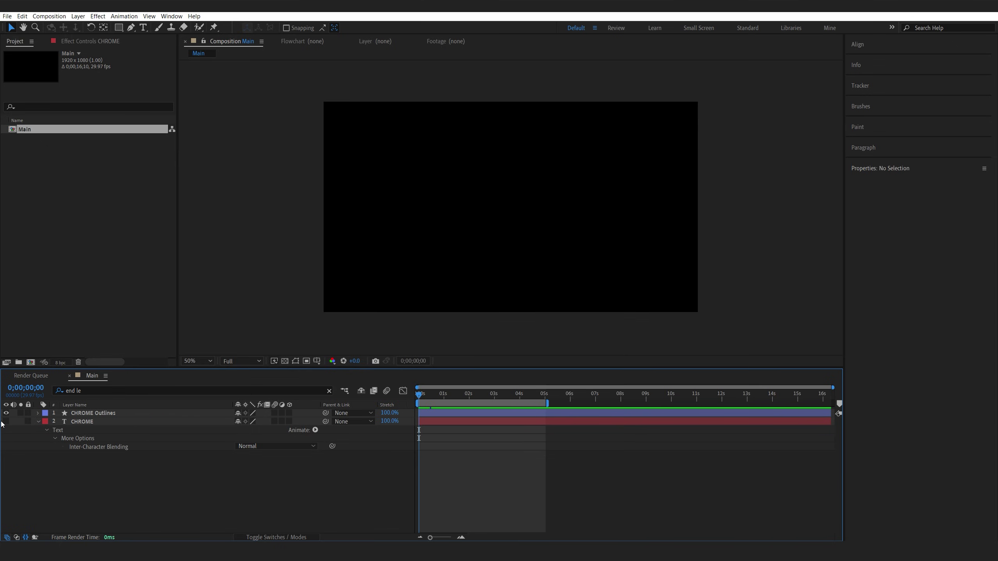
Step: Show the original CHROME text layer and switch it back to a fill without a stroke
left_click(6, 421)
left_click(83, 422)
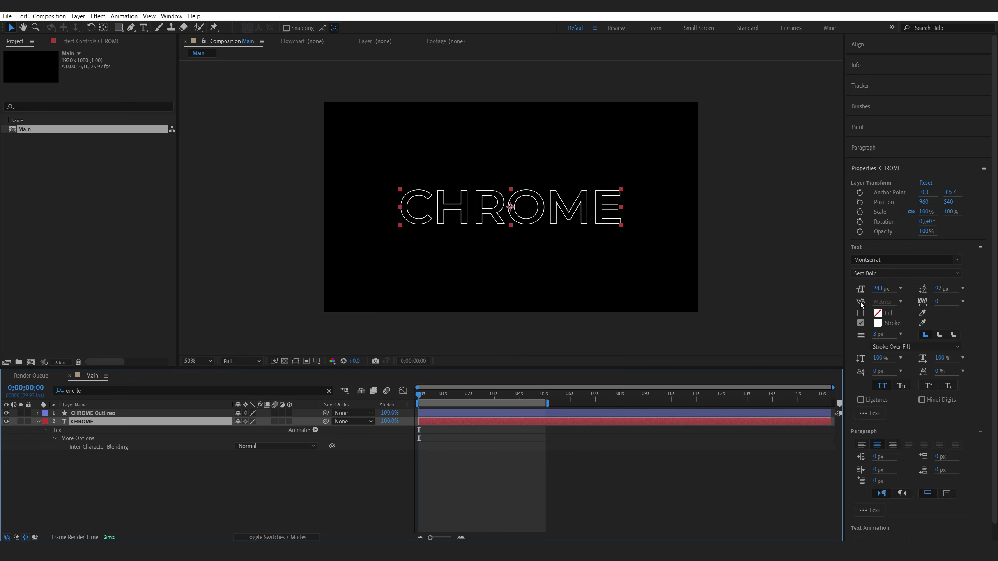
left_click(861, 314)
left_click(860, 323)
left_click(38, 421)
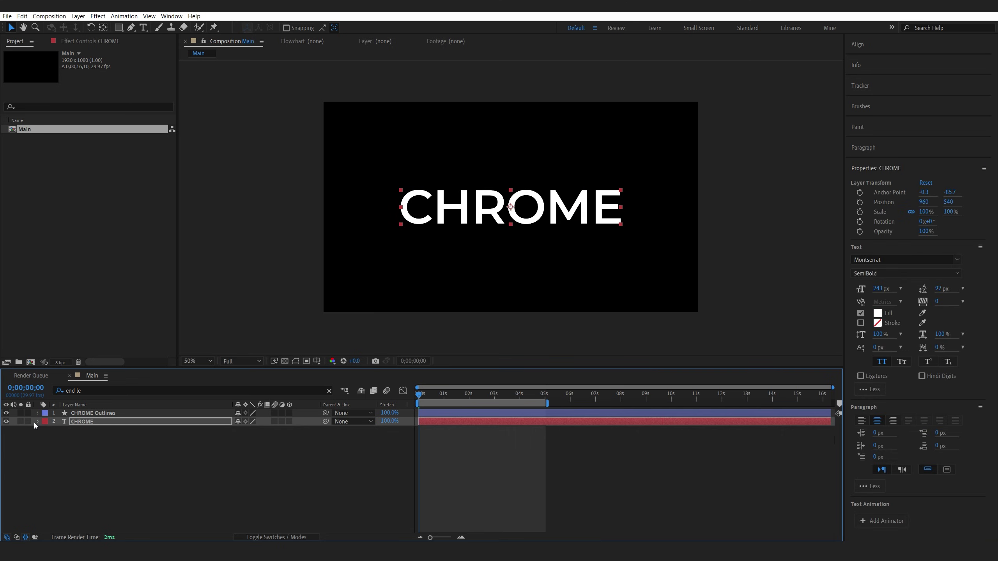
Step: Add an Opacity animator to the CHROME text, make the letters fully transparent, and keyframe its range selector Start at 0% on the first frame
left_click(38, 421)
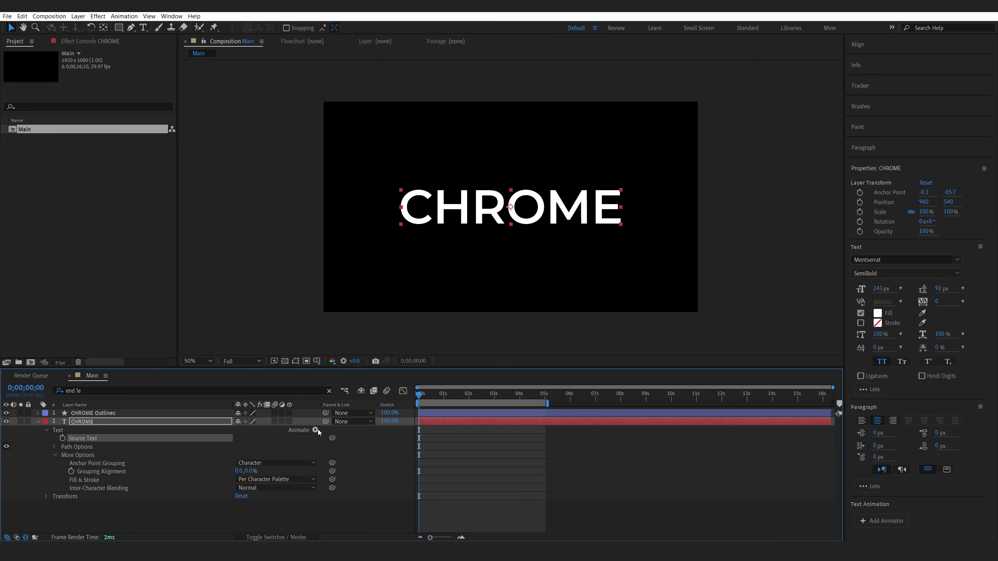
left_click(316, 430)
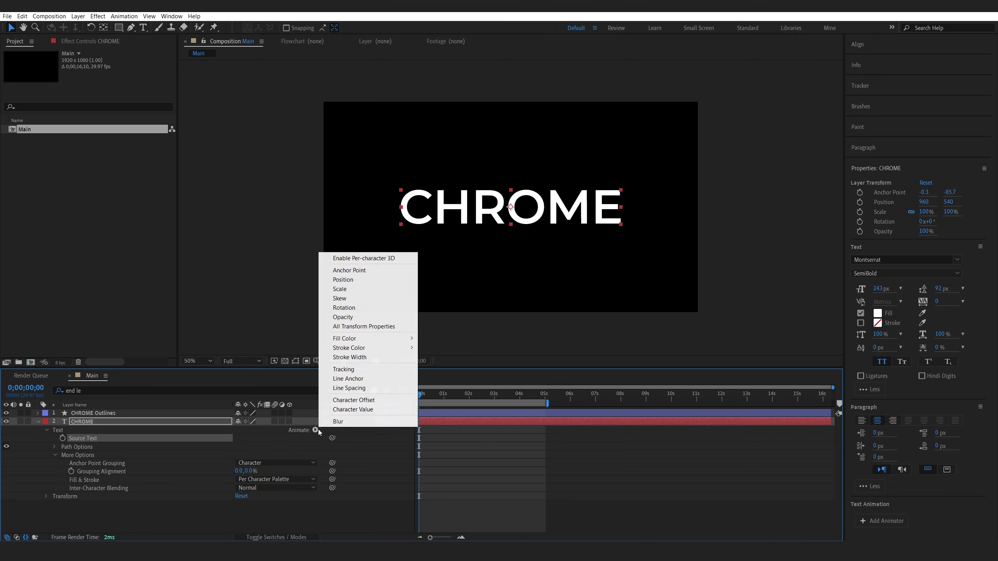
left_click(362, 317)
left_click_drag(237, 513, 171, 511)
left_click(63, 505)
left_click(78, 512)
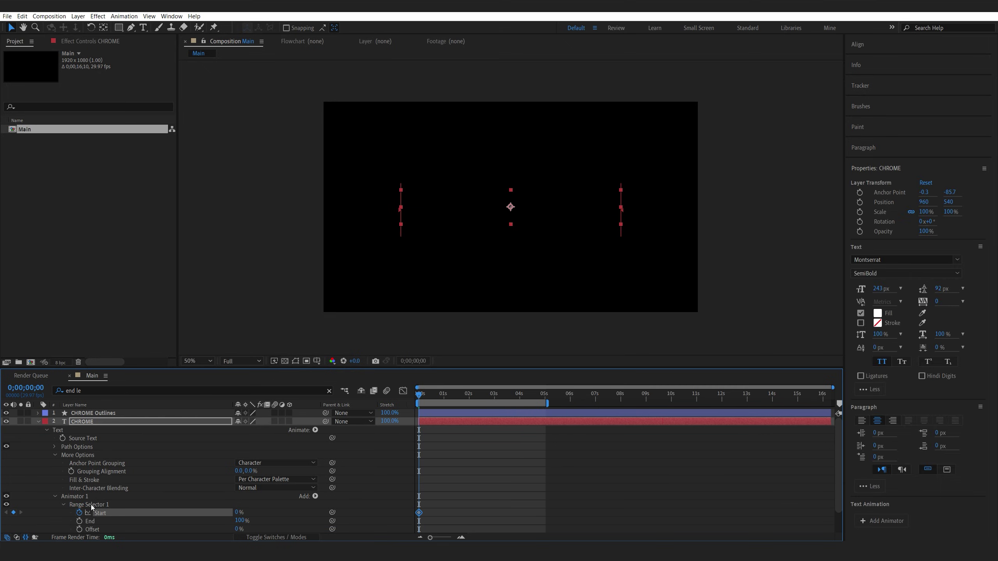
Step: Keyframe the range selector Start at 100% at 0;00;04;19 and apply Easy Ease to both keyframes
left_click_drag(500, 395, 536, 399)
left_click_drag(236, 513, 314, 511)
left_click_drag(611, 484, 409, 528)
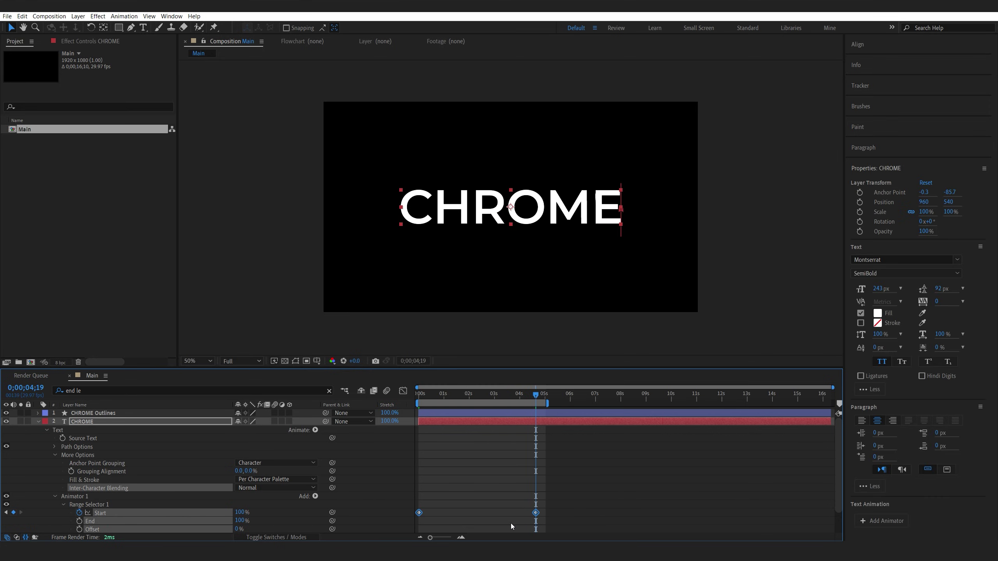
key("F9")
left_click(619, 490)
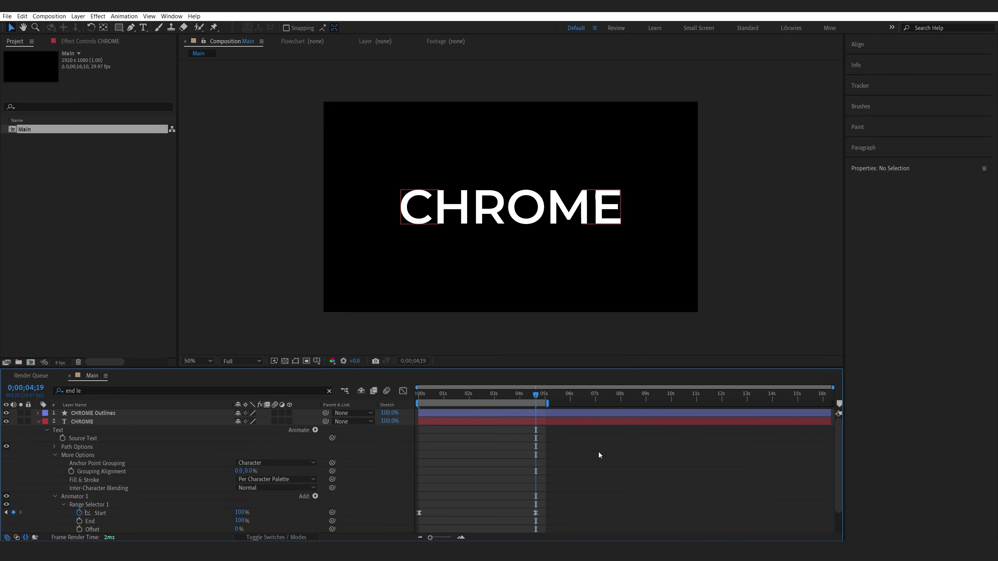
Step: Preview the filled letters fading in behind the outline strokes from the start of the composition
left_click_drag(534, 394, 422, 404)
key("space")
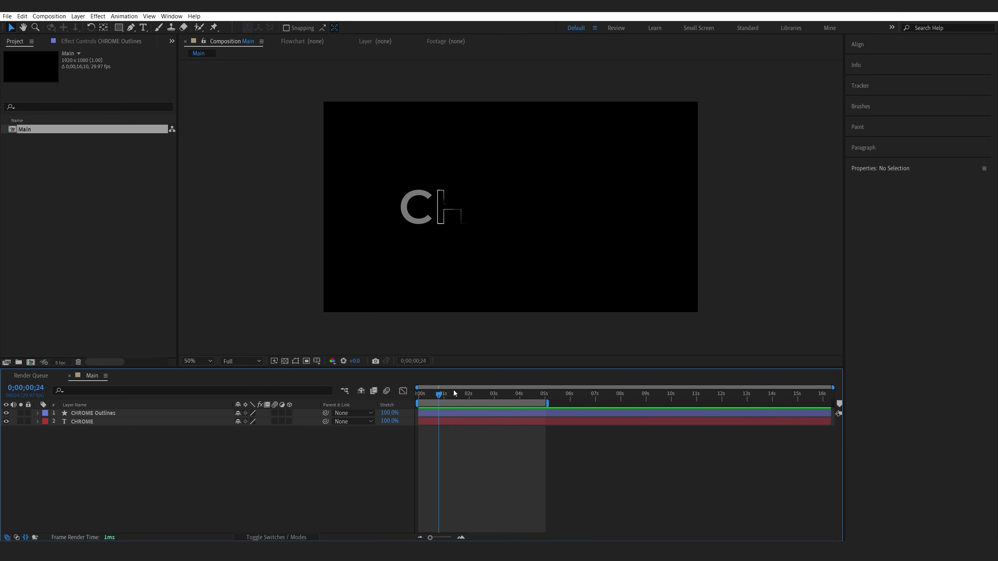
left_click_drag(454, 393, 459, 394)
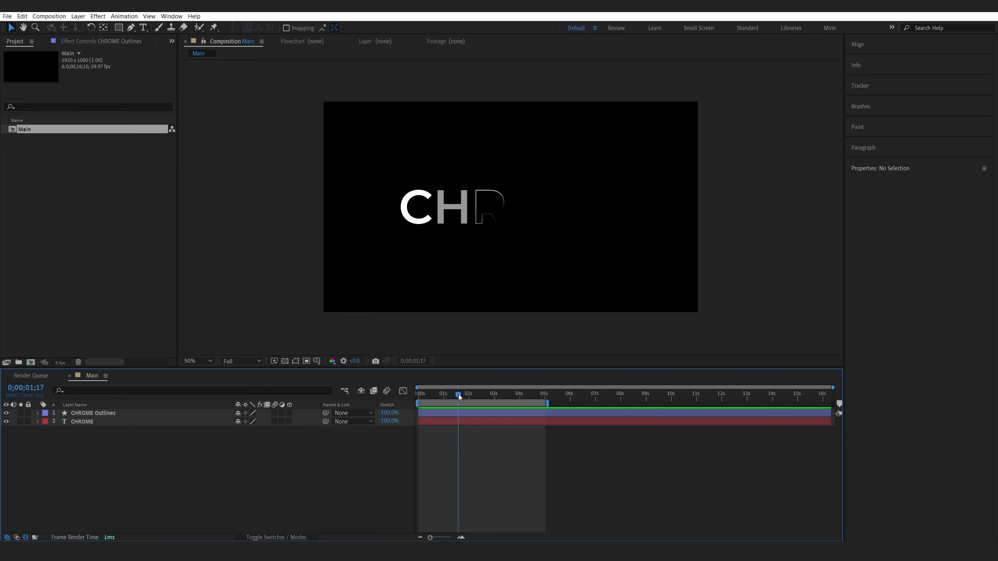
Step: Apply the Deep Glow effect to the CHROME Outlines layer
left_click(86, 414)
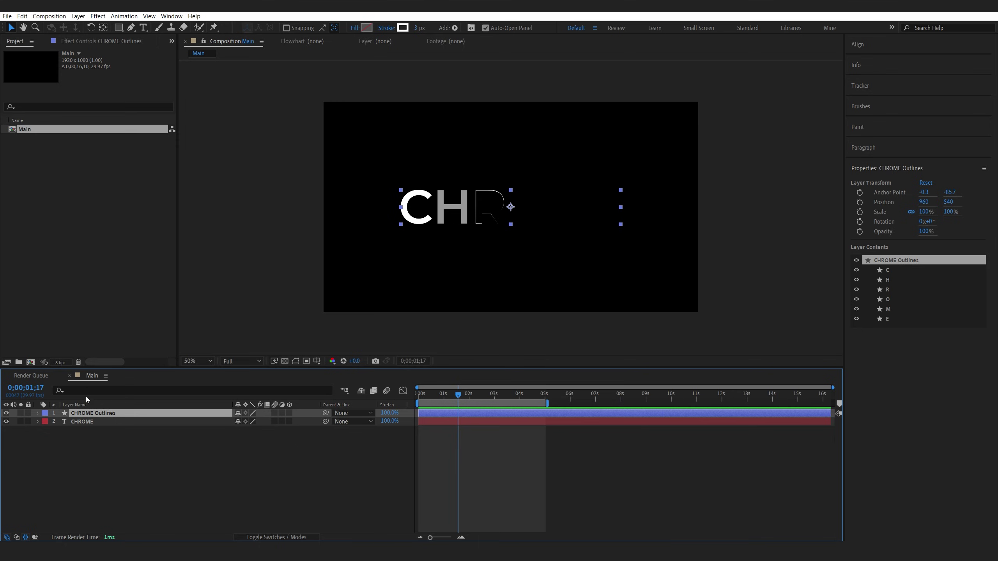
key("ctrl+space")
type("dee")
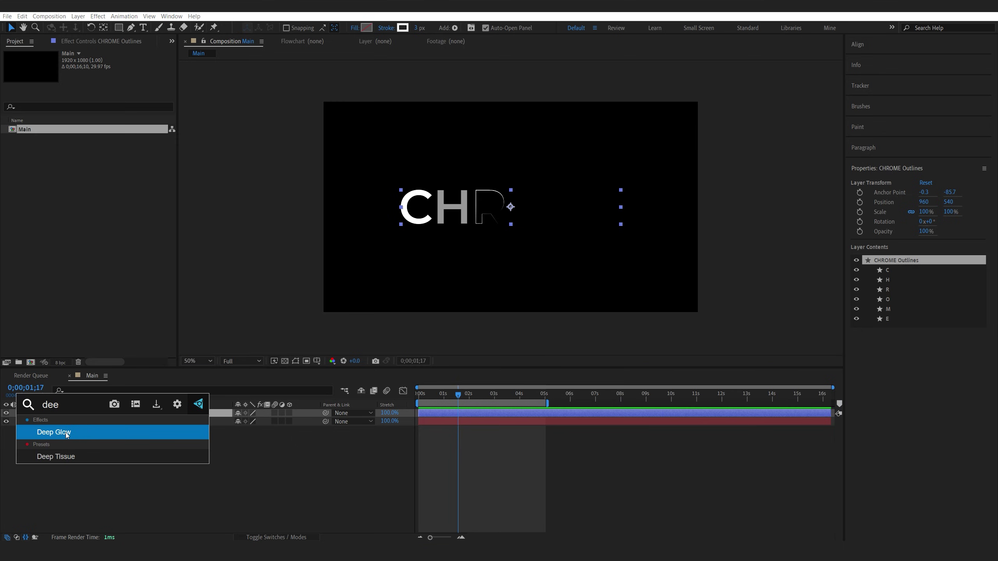
left_click(66, 432)
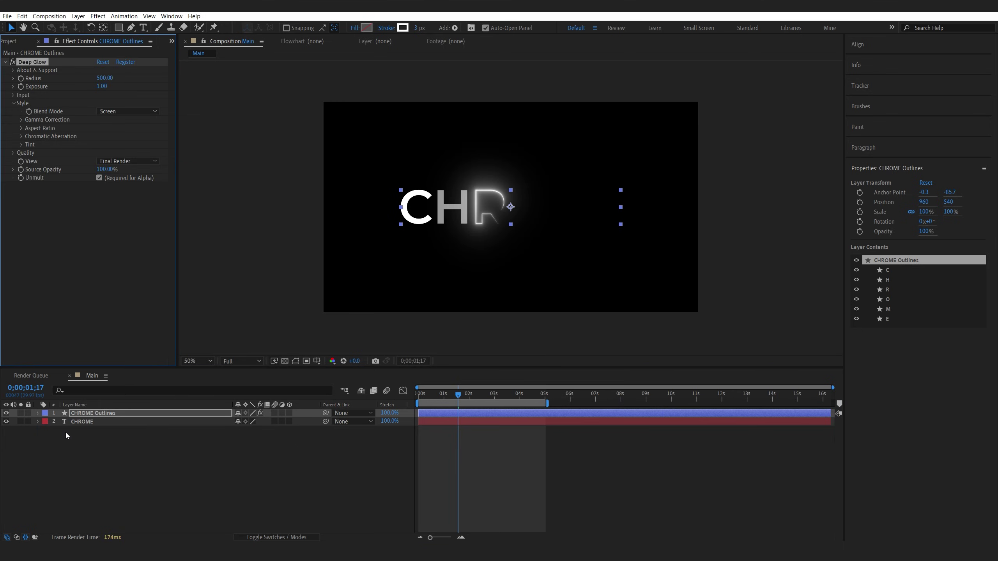
Step: Enable Deep Glow's chromatic aberration with the Red & Blue channels and an amount of 0.15%
left_click(21, 136)
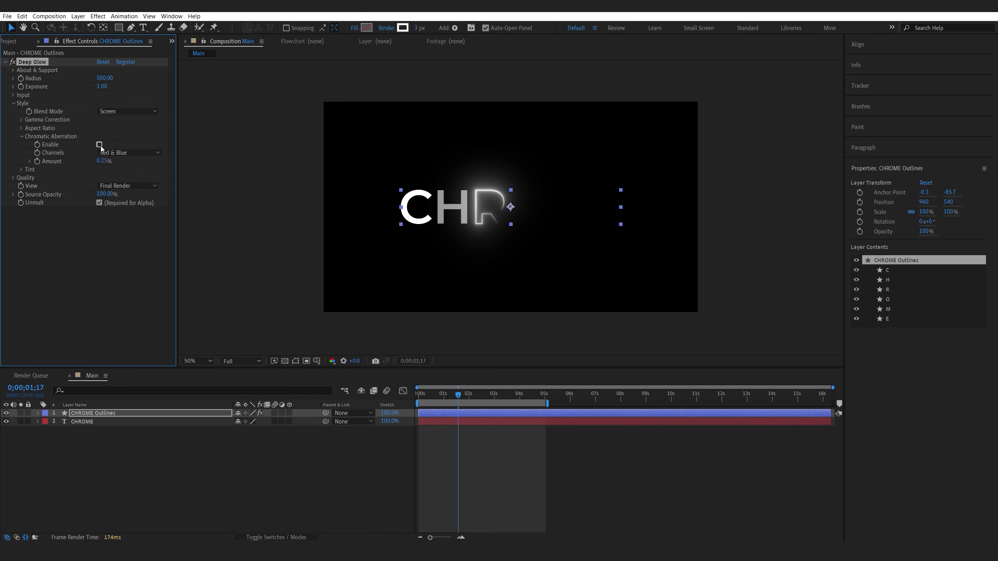
left_click(115, 153)
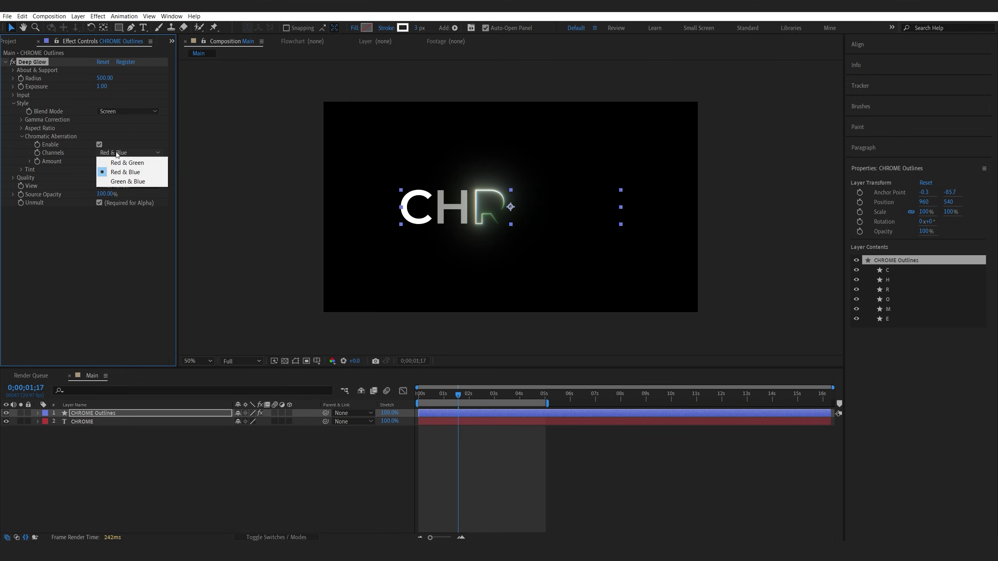
left_click(121, 172)
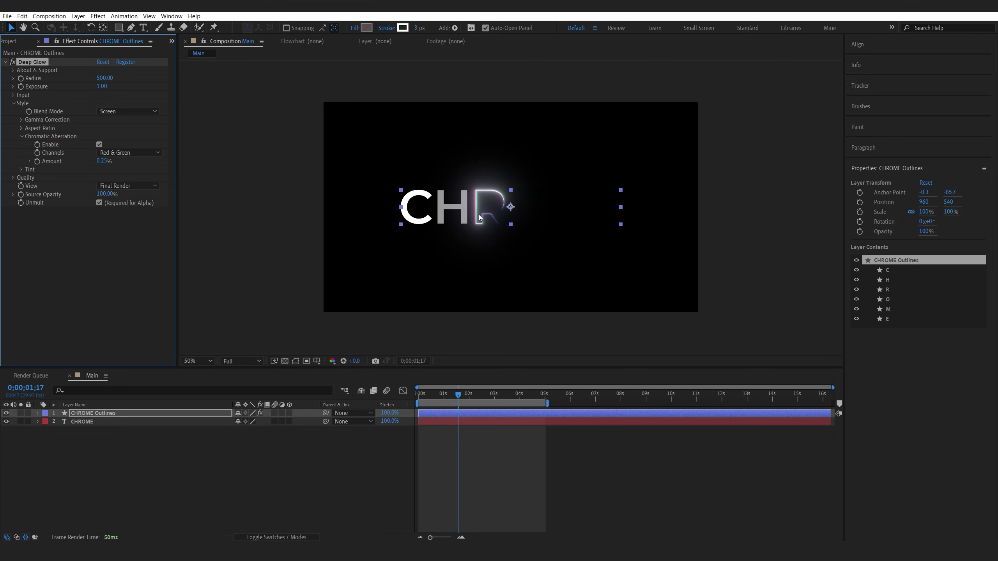
left_click(118, 153)
left_click(109, 166)
type("0.15")
left_click(134, 165)
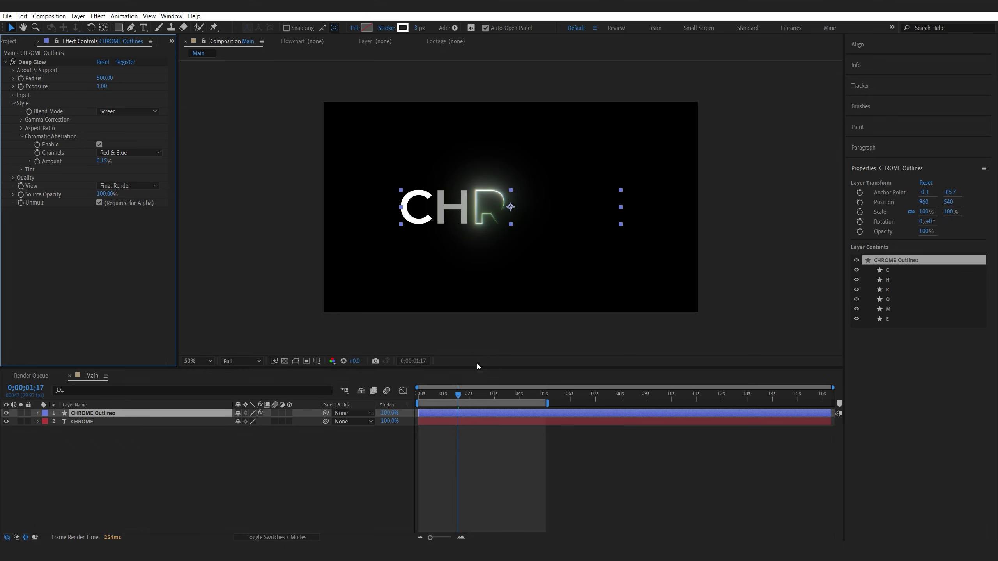
Step: Play back the glowing title animation and stop at 0;00;01;13
left_click_drag(464, 395, 513, 394)
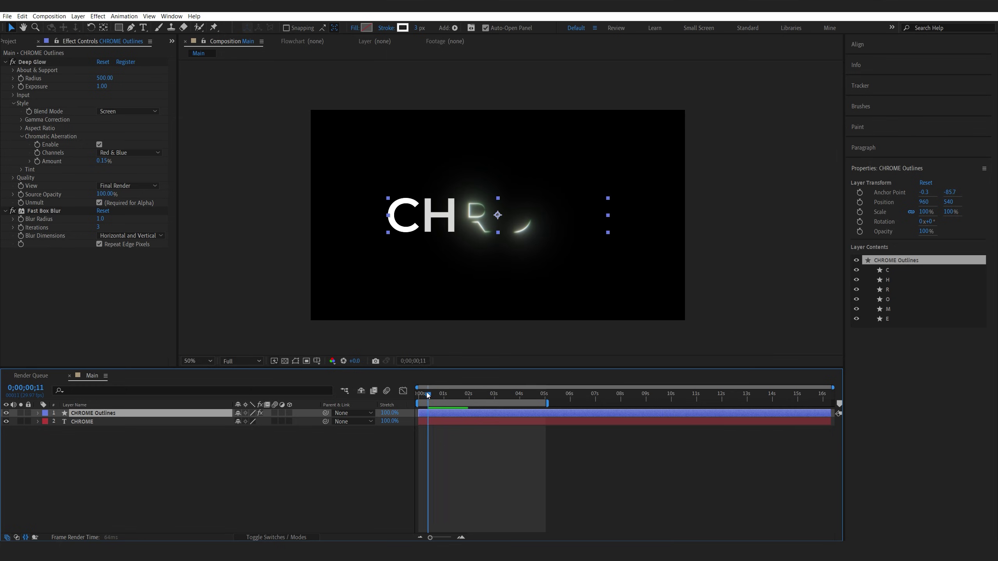
left_click(427, 394)
key("space")
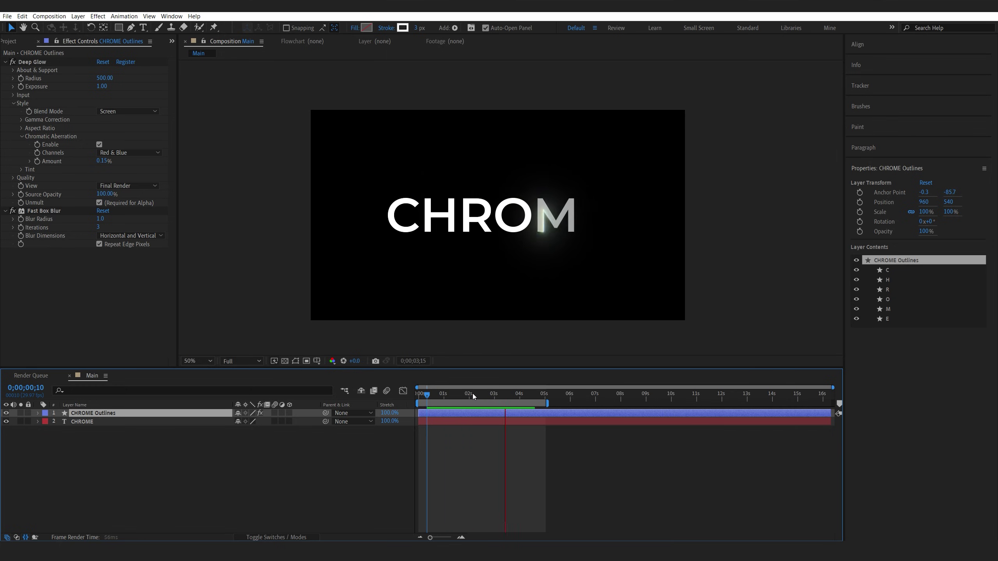
left_click(455, 395)
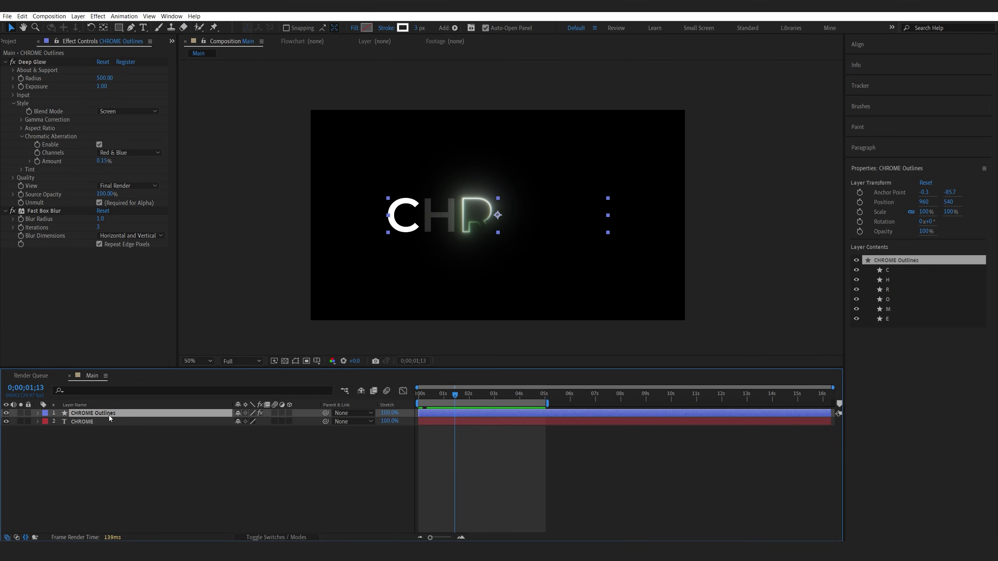
Step: Duplicate the CHROME Outlines and CHROME layers together and hide the two originals
left_click(97, 423, "shift")
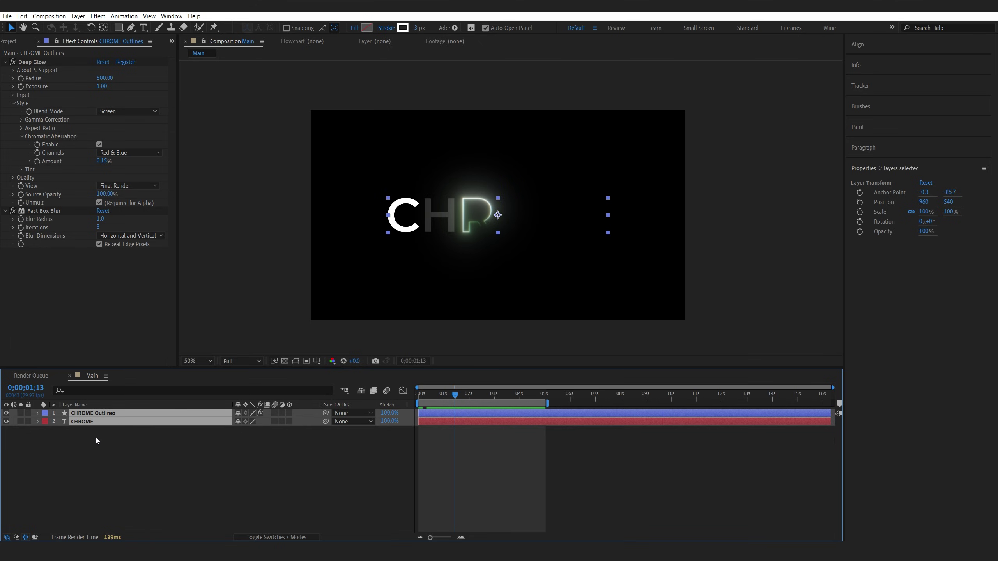
key("ctrl+d")
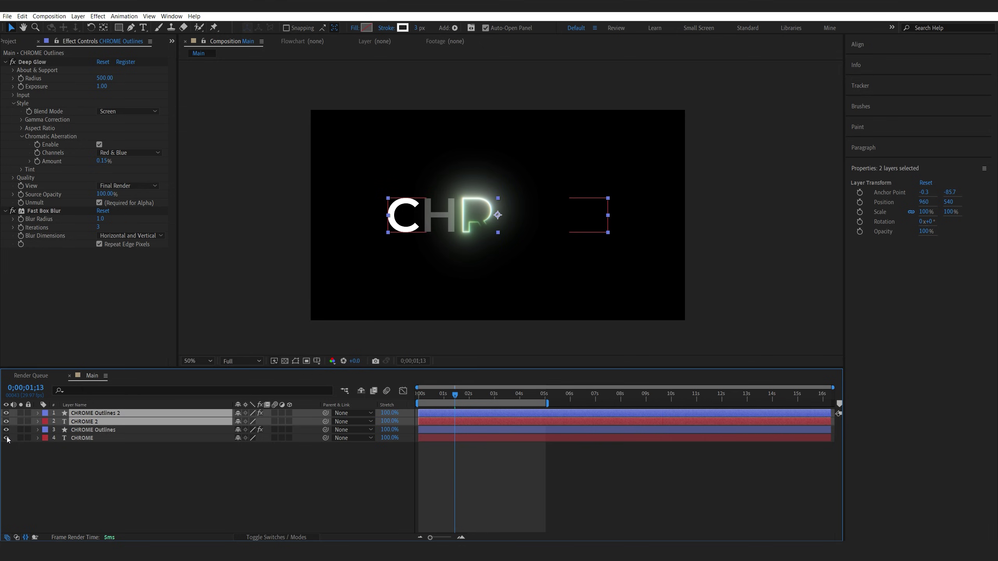
left_click_drag(5, 437, 6, 429)
left_click(103, 482)
Step: Solo the CHROME Outlines 2 layer and reveal the settings of its Trim Paths 1
left_click(21, 414)
left_click(20, 413)
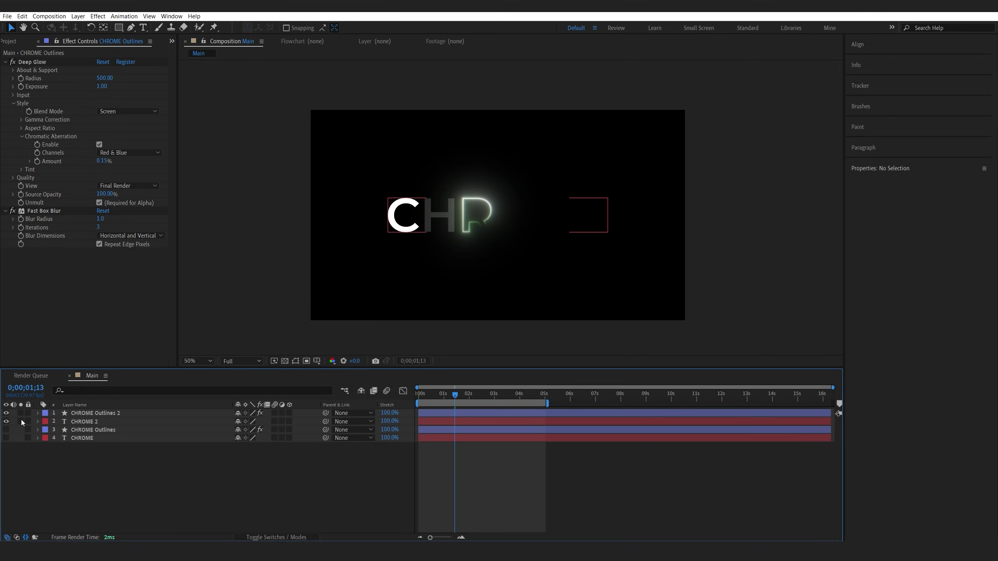
left_click(21, 413)
left_click(38, 413)
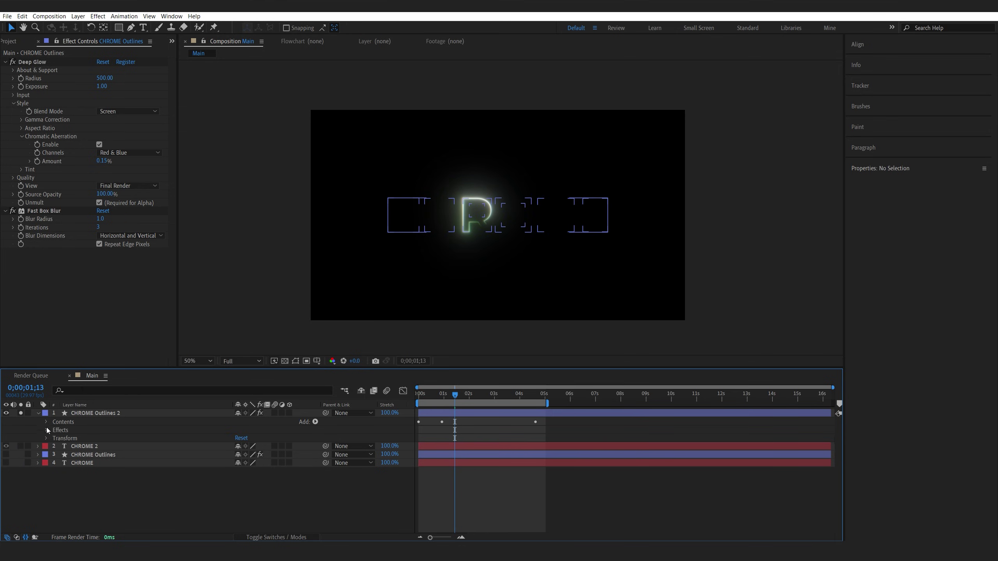
left_click(47, 422)
left_click(55, 480)
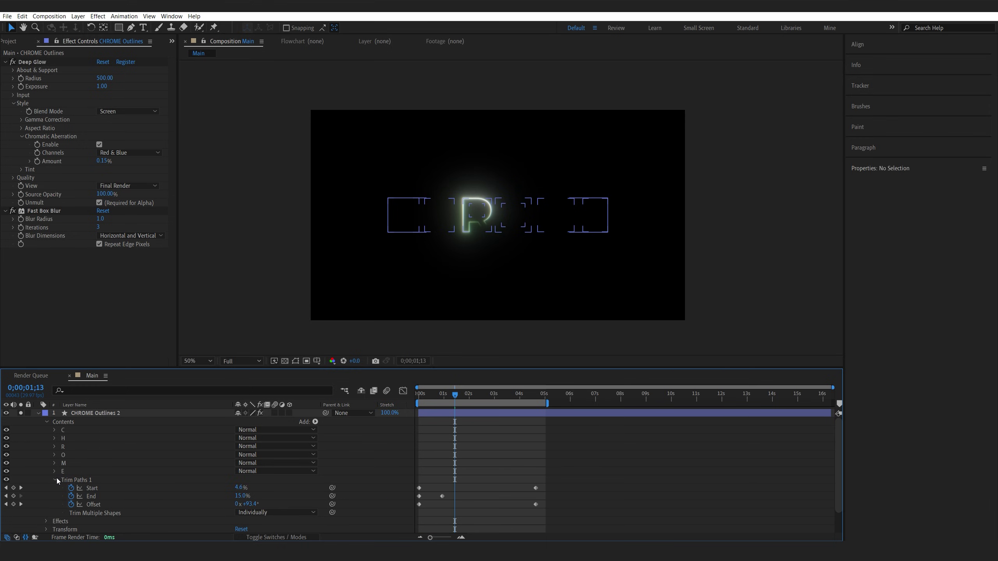
Step: Clear the Start, End and Offset keyframes of Trim Paths 1 and add new Start and End keyframes on the first frame
key("j")
key("j")
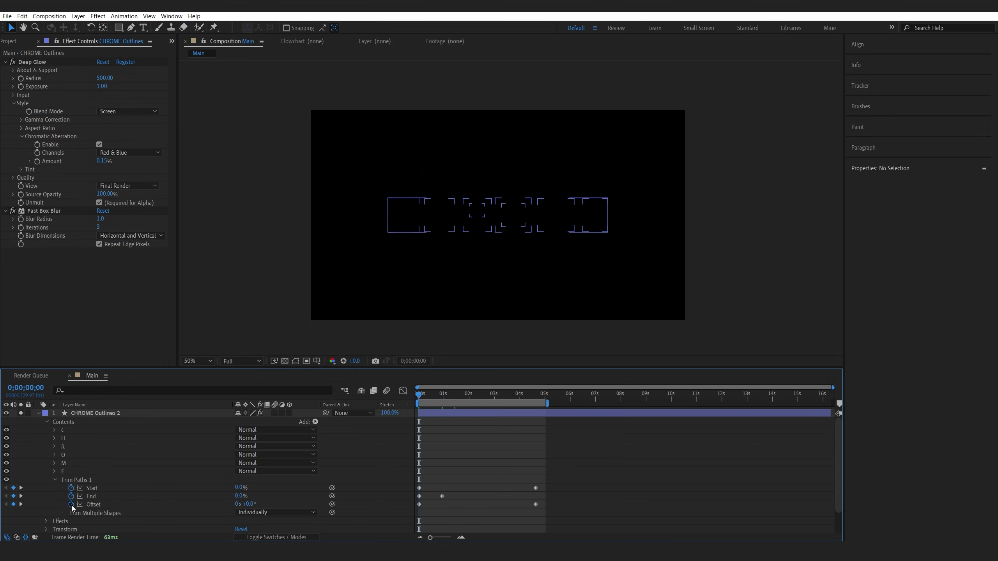
left_click(71, 505)
left_click(71, 496)
left_click(72, 488)
left_click(72, 488)
left_click(72, 497)
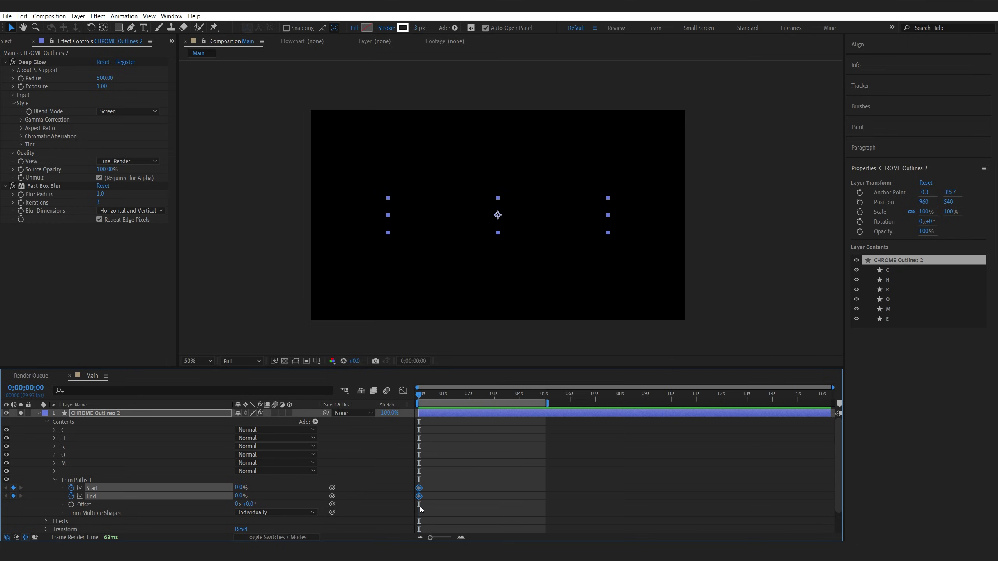
Step: Set both the Start and End of Trim Paths 1 to 50% on the first frame
left_click(362, 513)
left_click(239, 488)
type("50")
left_click(240, 496)
type("50")
left_click(360, 465)
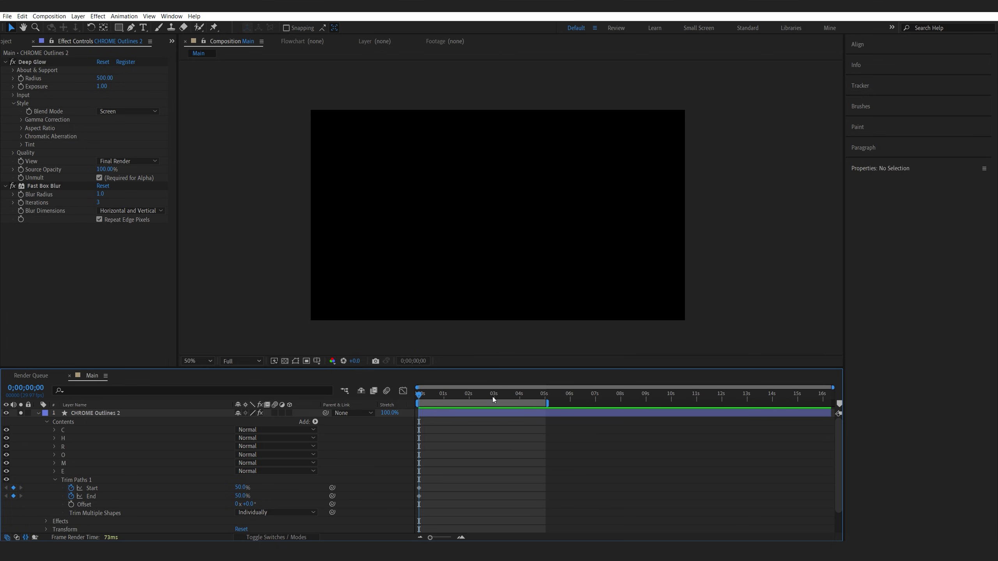
Step: At 0;00;02;29, keyframe the Trim Paths 1 Start at 100% and End at 0%
left_click(493, 397)
left_click_drag(491, 404, 491, 403)
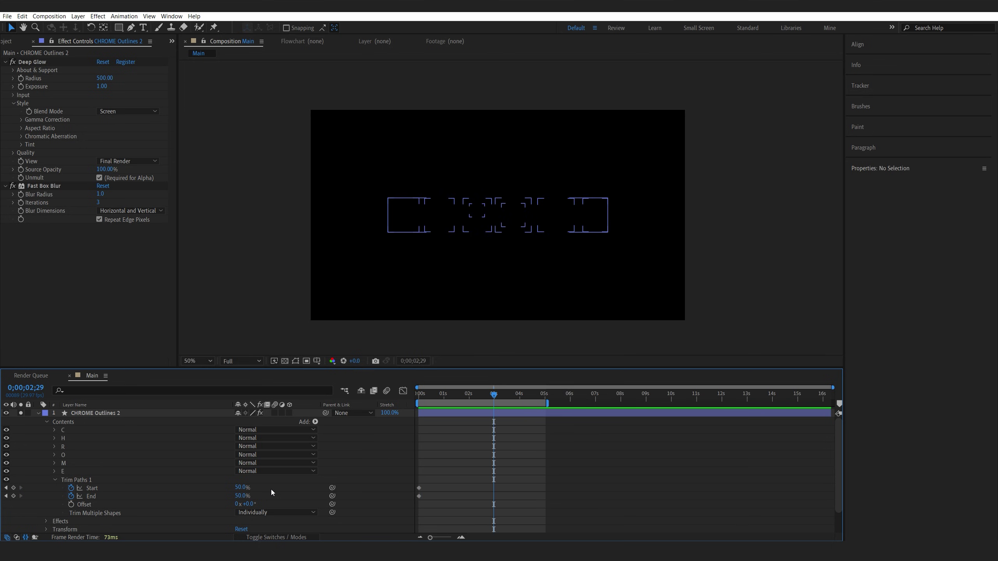
left_click_drag(245, 488, 301, 487)
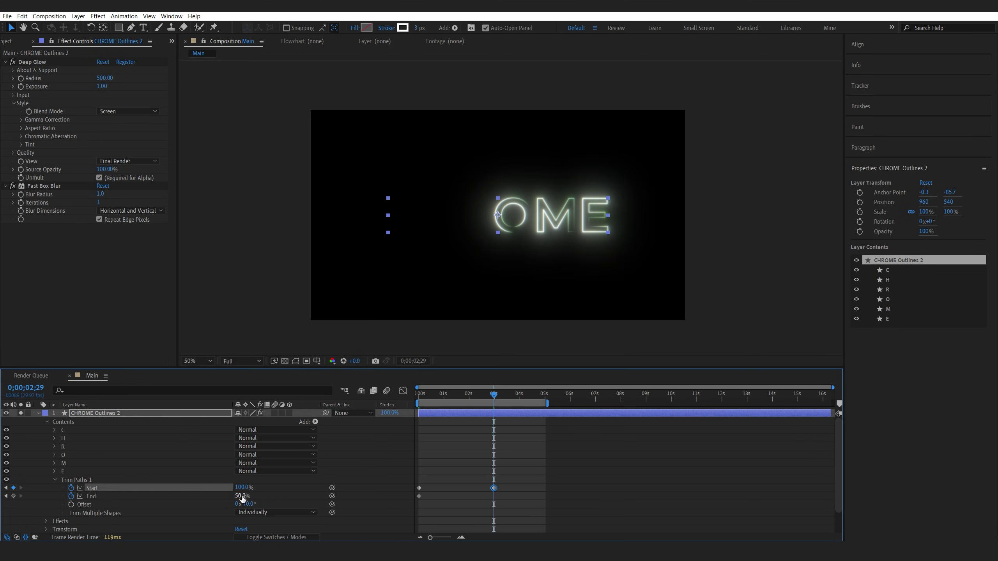
left_click_drag(240, 498, 212, 498)
left_click(511, 435)
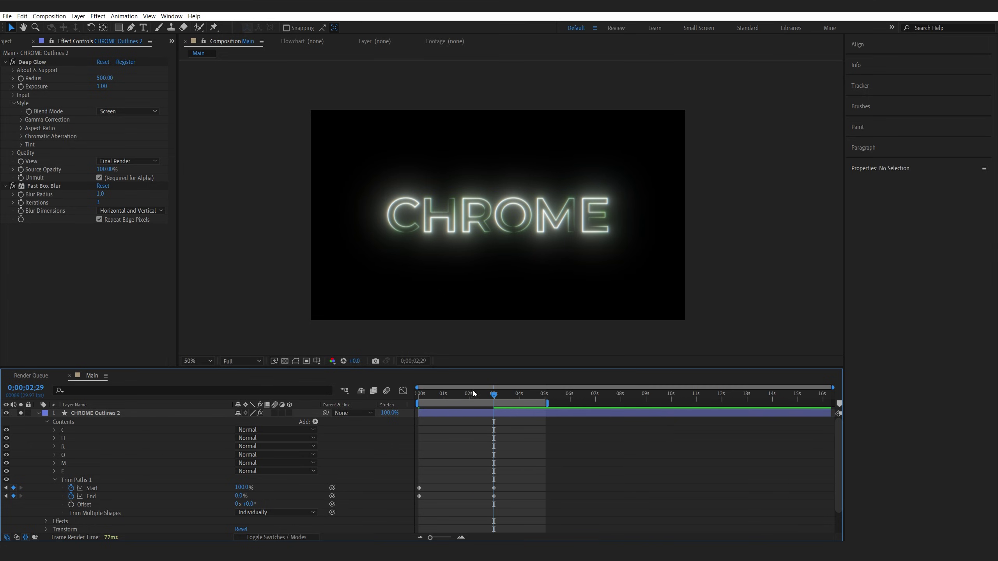
Step: Preview the outlines growing from the middle of the word, from the first frame to just past 3 seconds
left_click_drag(482, 396, 419, 396)
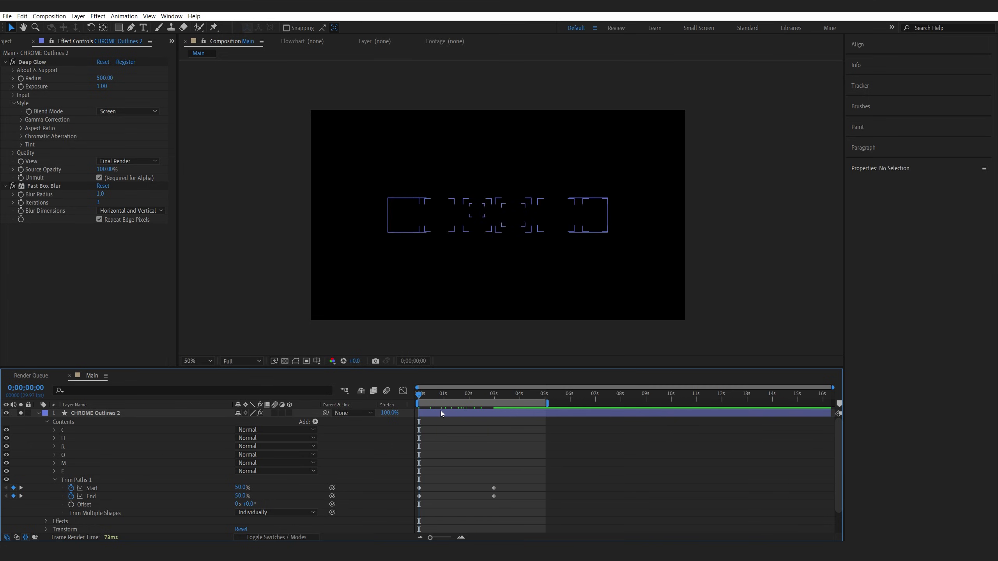
key("space")
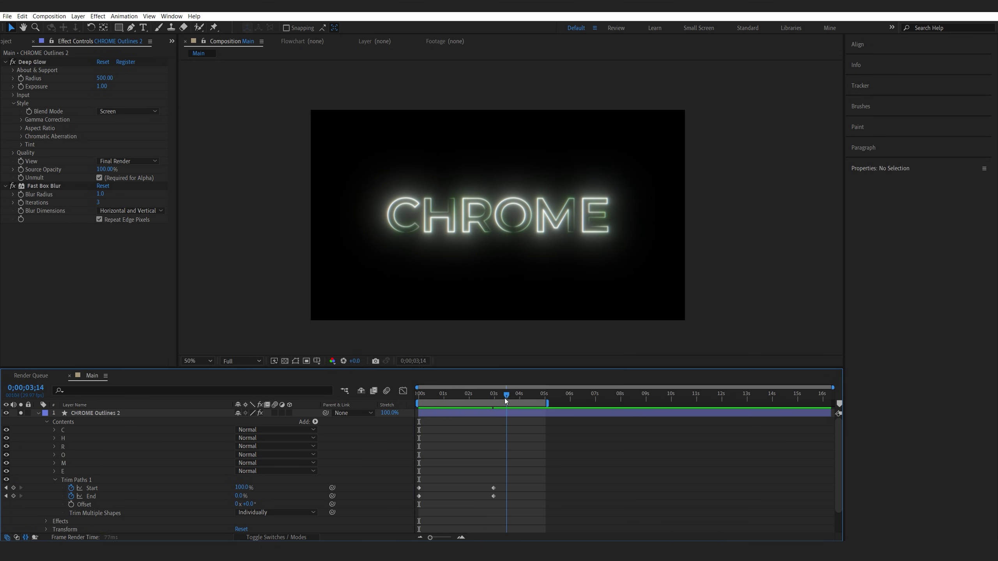
left_click_drag(505, 398, 497, 401)
Step: Fade out CHROME Outlines 2 with an Opacity keyframe of 100% at 0;00;03;04 and a lowered one at 0;00;04;06
left_click(99, 413)
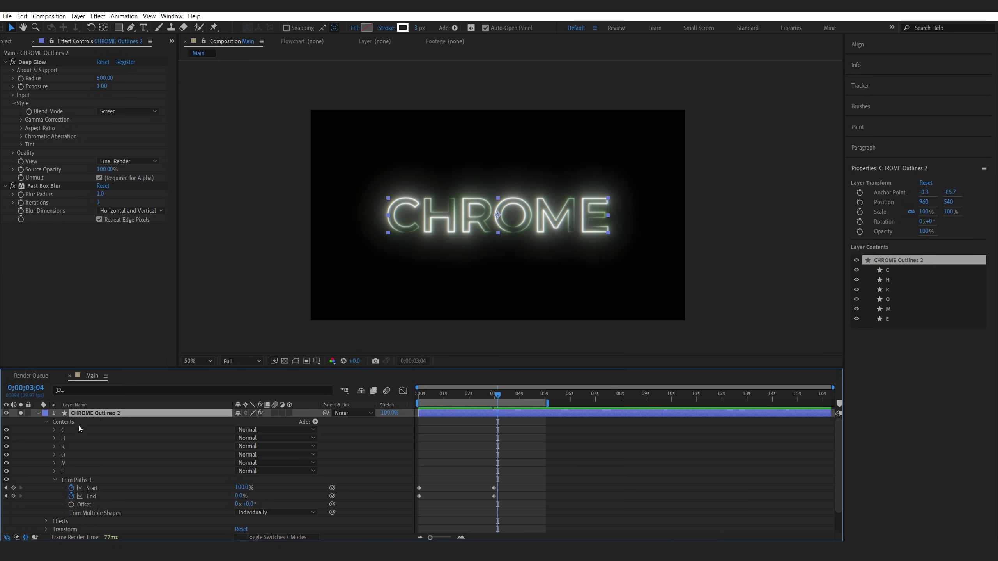
key("t")
left_click(63, 422)
left_click(525, 397)
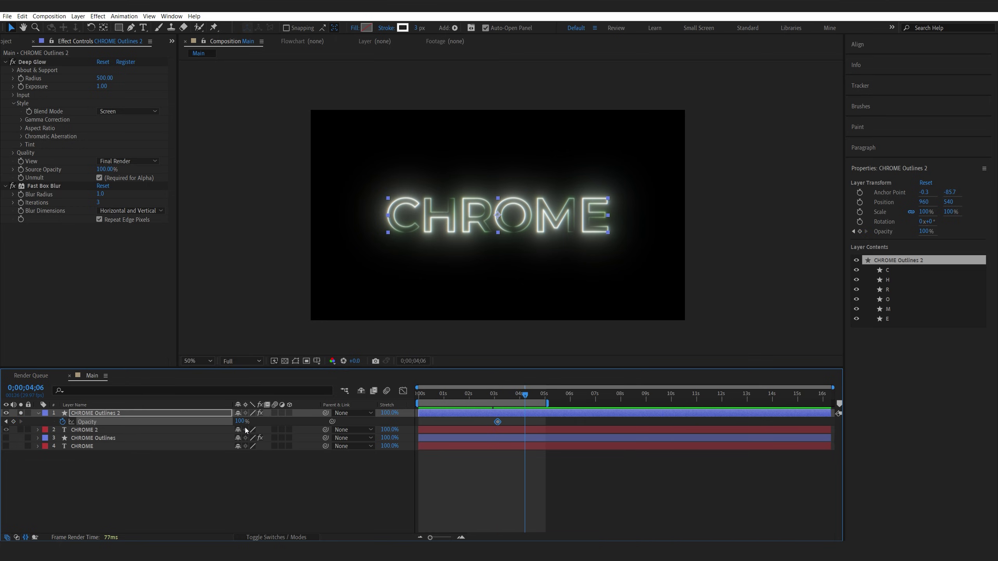
left_click_drag(241, 423, 122, 430)
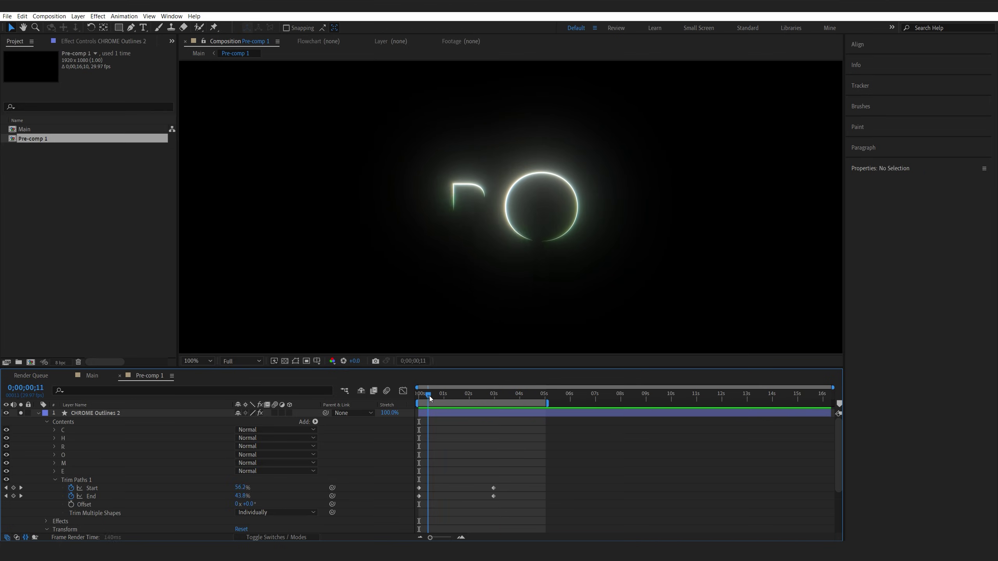
Step: Scrub through the outline animation in Pre-comp 1 and return to the first frame
mouse_move(441, 398)
left_mouse_down()
mouse_move(482, 401)
mouse_move(455, 401)
left_mouse_up()
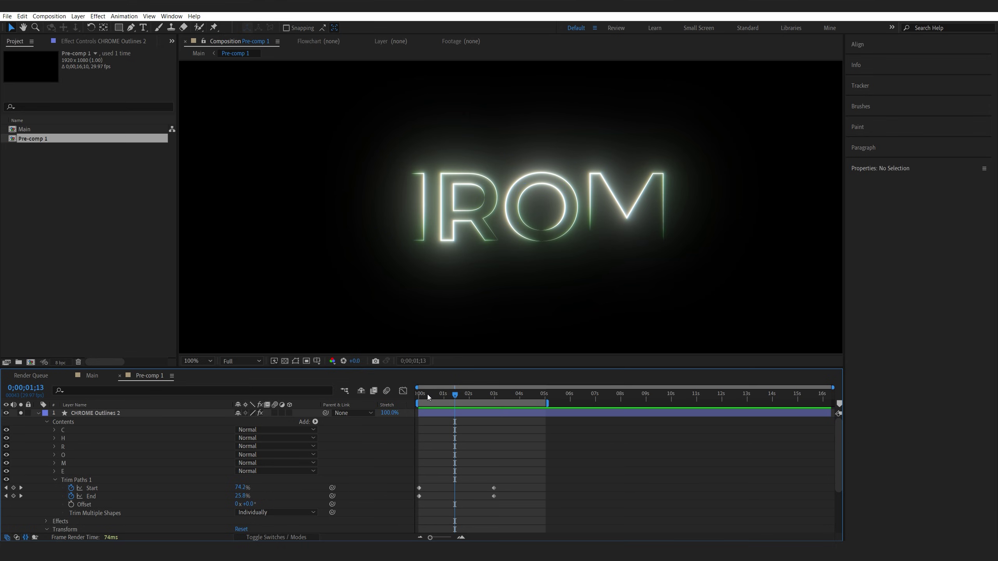
left_click_drag(433, 392, 407, 398)
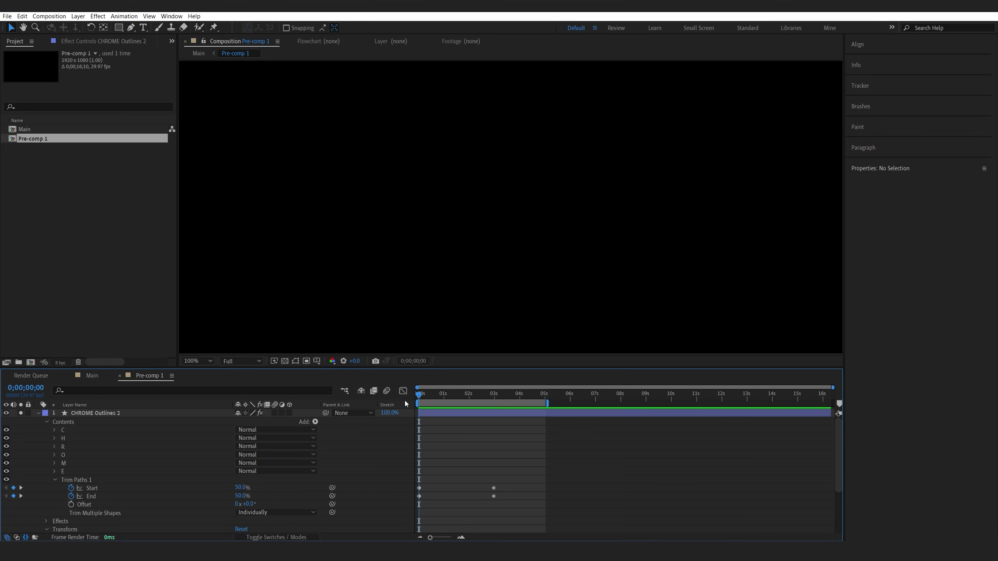
Step: Set the Trim Paths Start keyframe at 0;00;02;29 to 0%, delay both Start keyframes by about 0.4 seconds, and preview the tapered outline
left_click(21, 497)
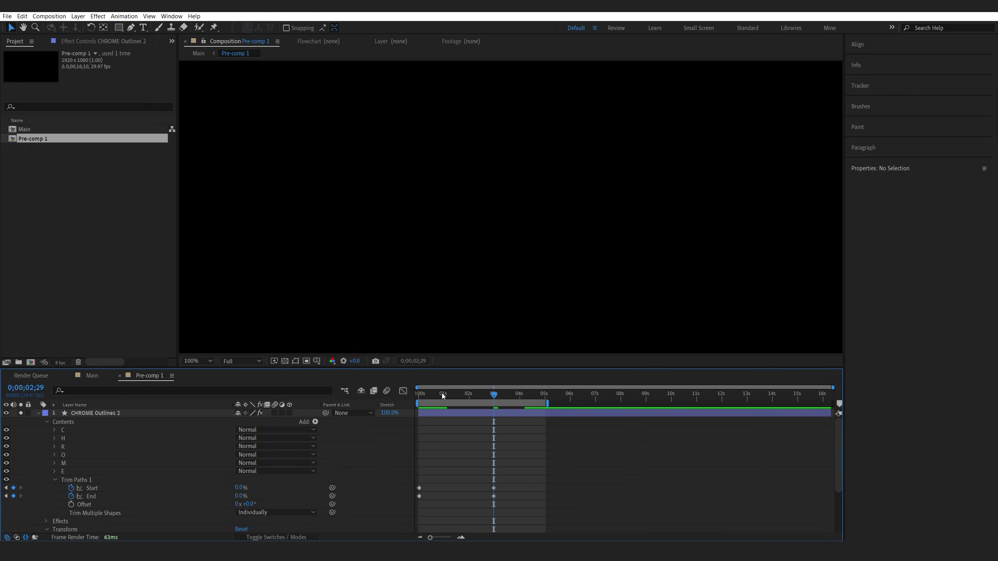
left_click_drag(437, 395, 410, 398)
left_click_drag(520, 466, 427, 490)
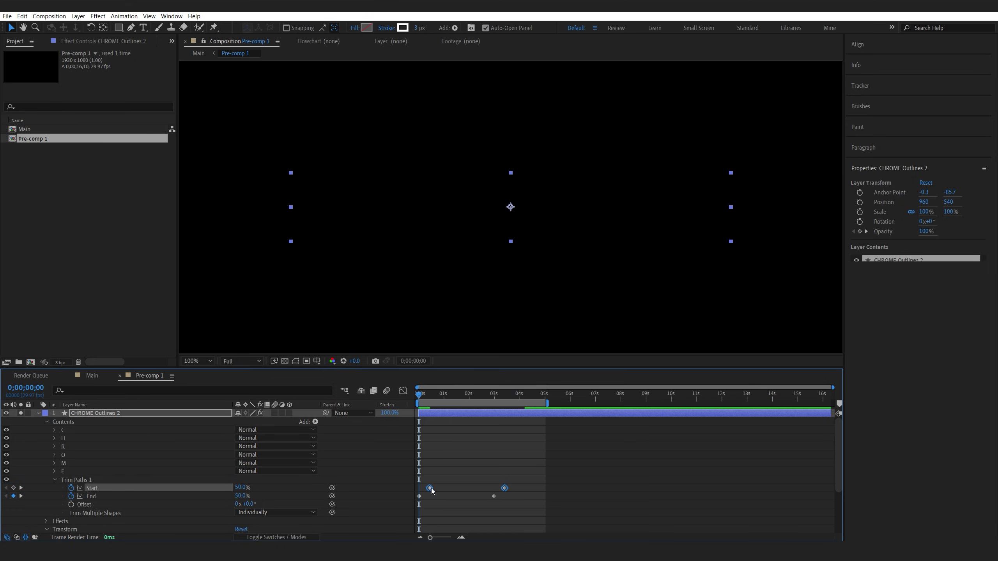
left_click(451, 473)
key("space")
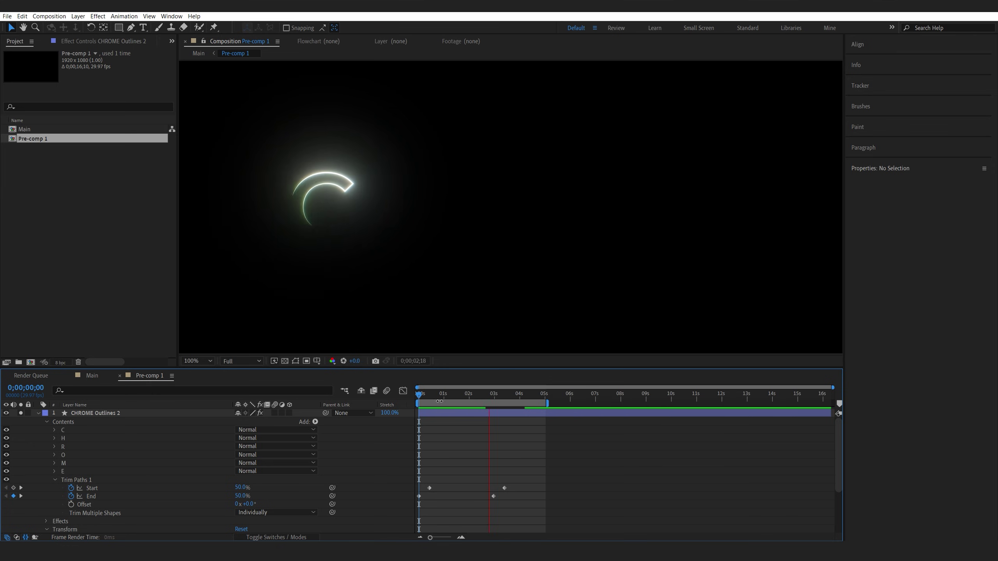
left_click(436, 397)
Step: Duplicate the CHROME Outlines 2 layer and reveal the keyframed properties of the copy
left_click(106, 414)
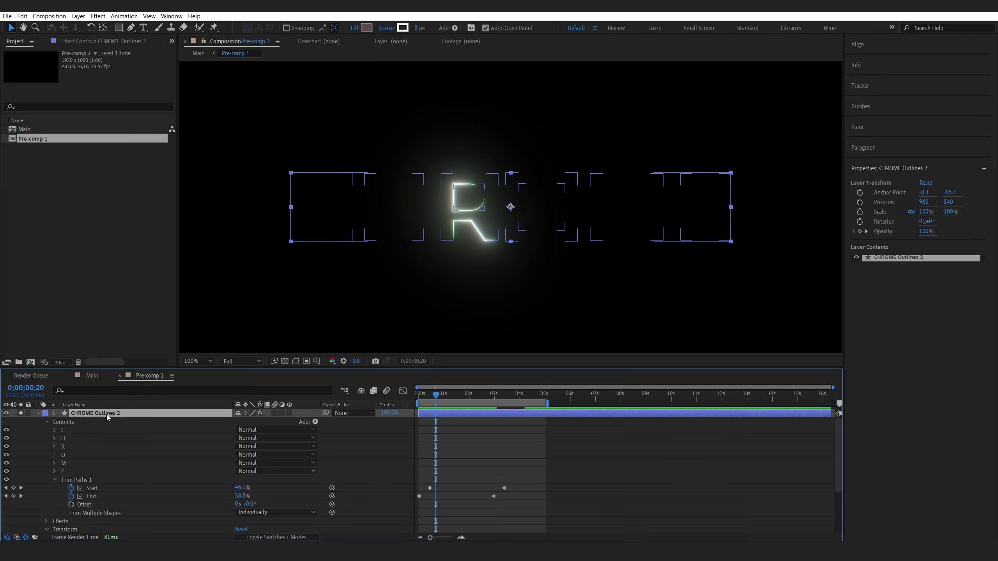
key("ctrl+d")
key("u")
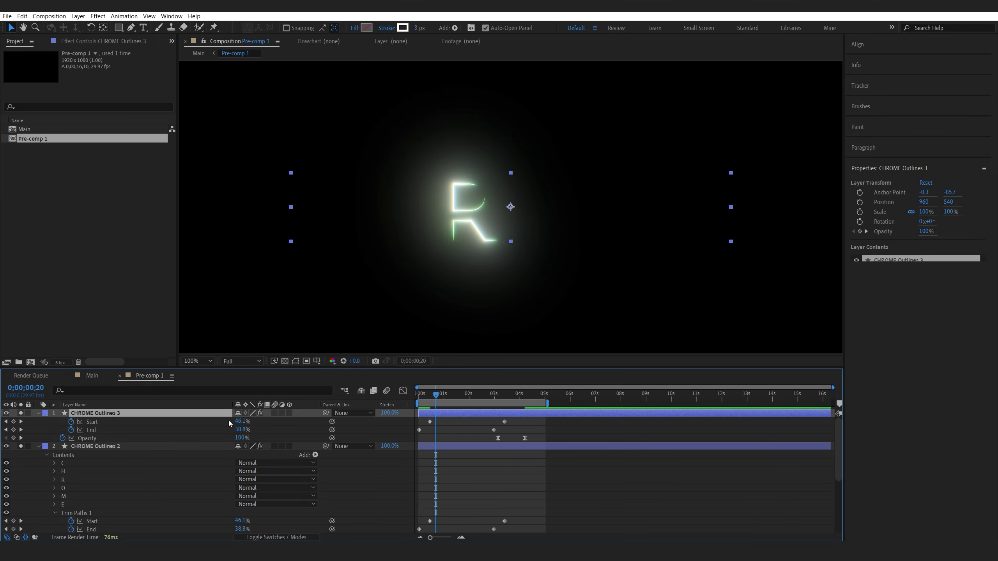
Step: On CHROME Outlines 3, set the Trim Paths End keyframe at 0;00;02;29 to 100% and match the last Start keyframe
left_click(21, 430)
left_click(514, 425)
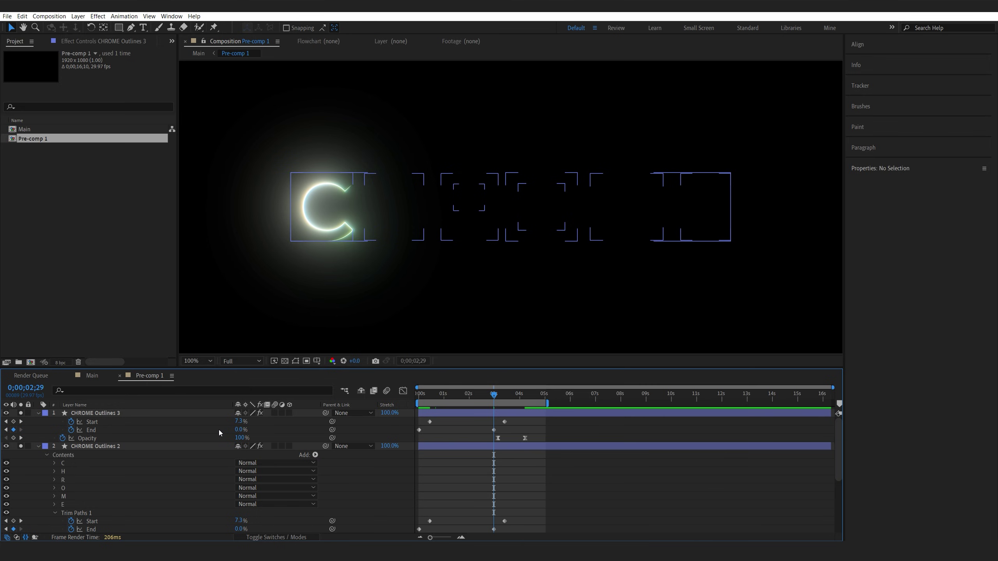
type("100")
key("Return")
left_click(21, 422)
Step: Preview both outline layers from the first frame, checking that the strokes travel from the middle toward both ends
left_click_drag(456, 398, 416, 399)
key("space")
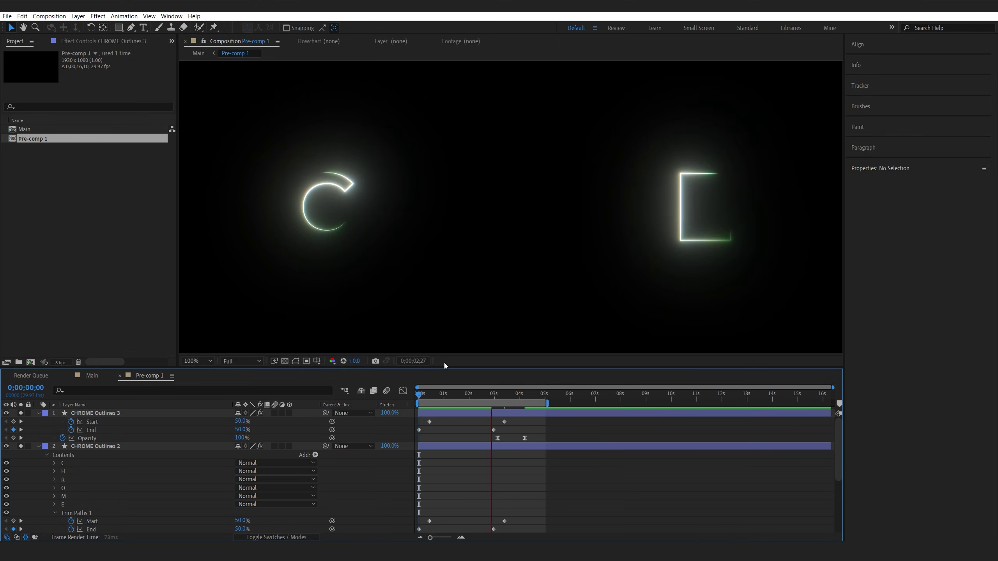
left_click(524, 396)
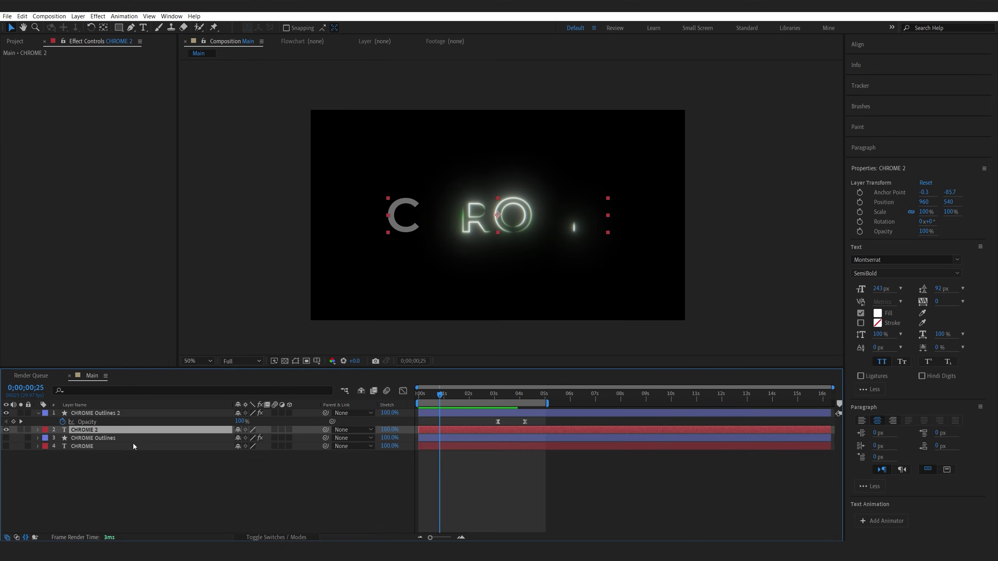
Step: At the first frame, set Start and End of CHROME 2's Range Selector 1 to 50% and enable keyframing for End
left_click(38, 430)
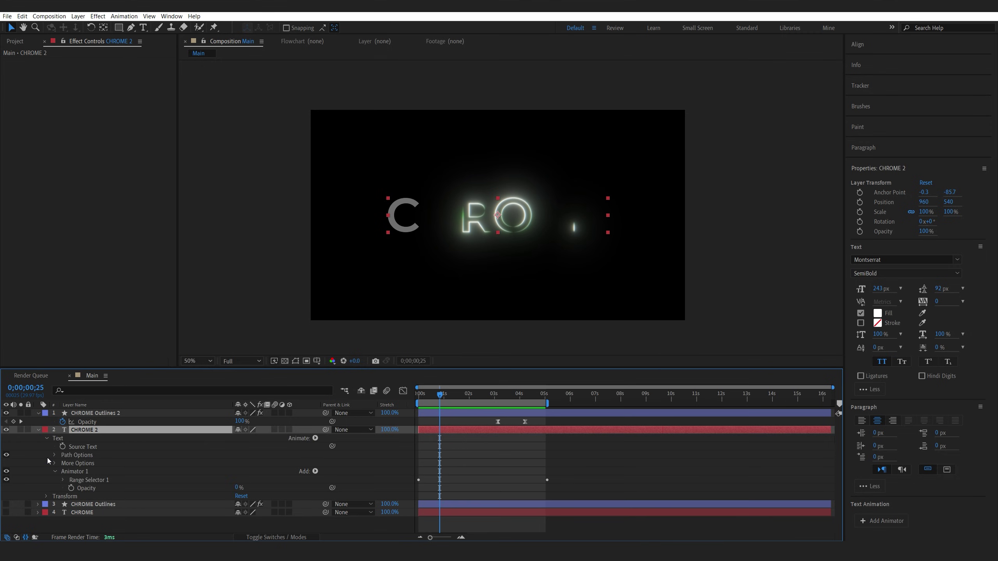
left_click(62, 480)
key("Home")
scroll(203, 482, "down", 1)
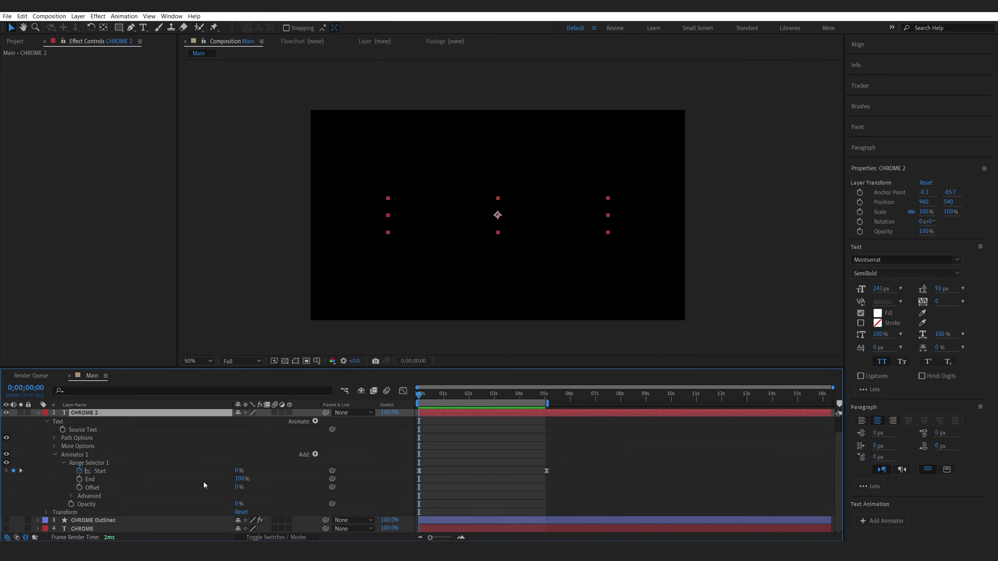
left_click(267, 485)
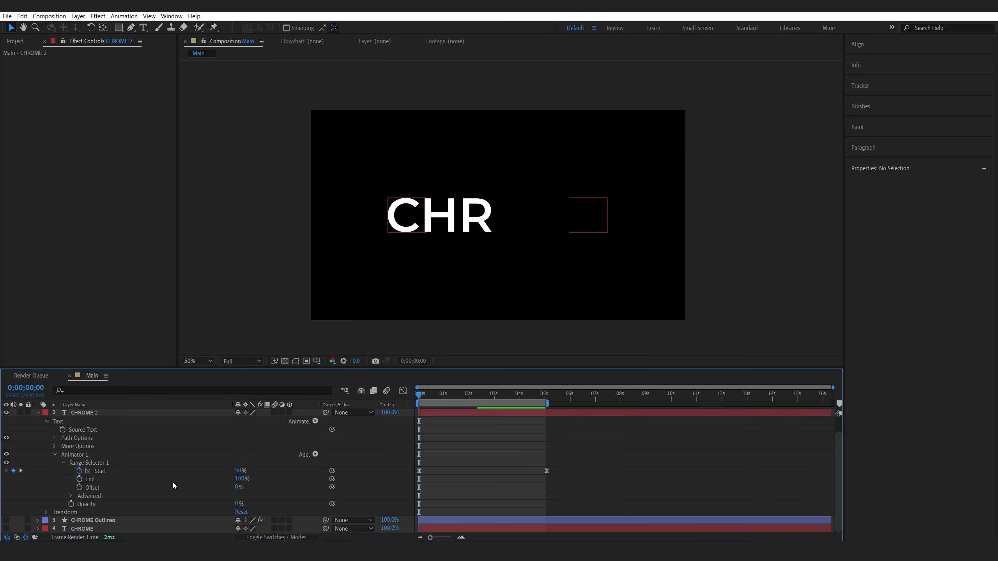
type("50")
left_click(249, 484)
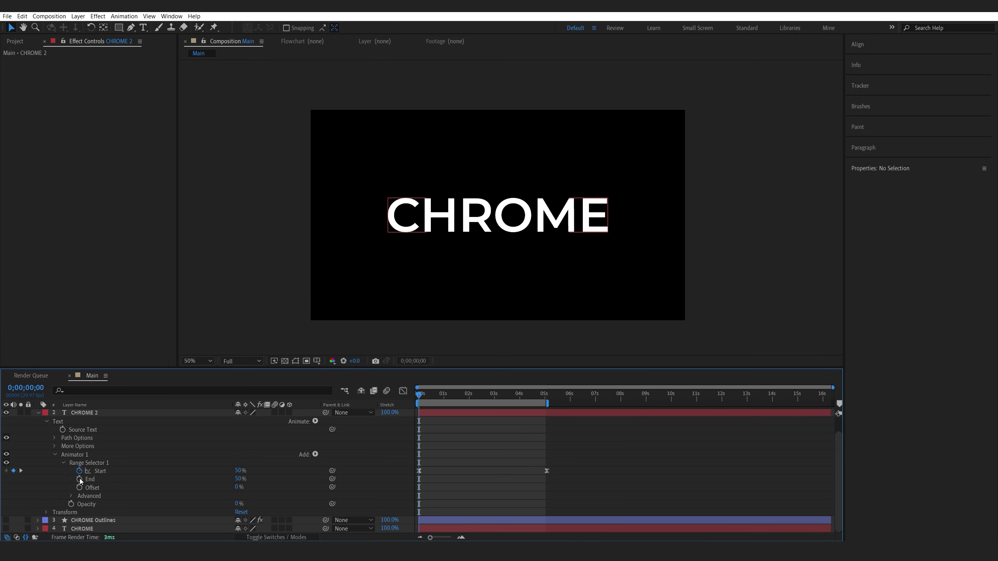
left_click(80, 479)
Step: Delete the Range Selector keyframe at 5 seconds and, at 0;00;02;28, keyframe Start at 100% and End at 0%
left_click(492, 401)
left_click_drag(560, 462, 525, 487)
key("Delete")
left_click(250, 469)
left_click_drag(242, 471, 199, 482)
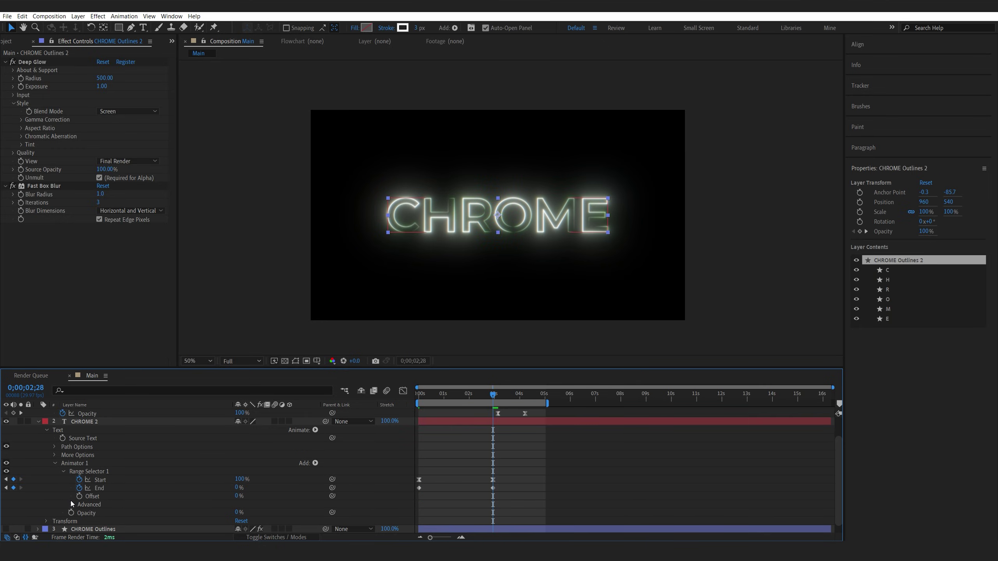
Step: Set the Range Selector's Mode to Subtract and preview the filled text revealing from the middle
left_click(71, 505)
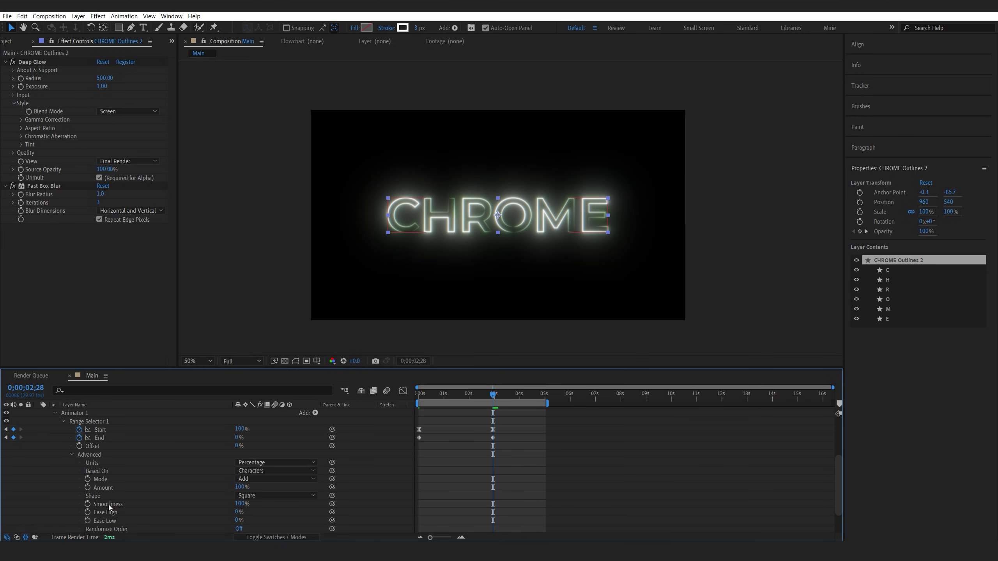
left_click(266, 478)
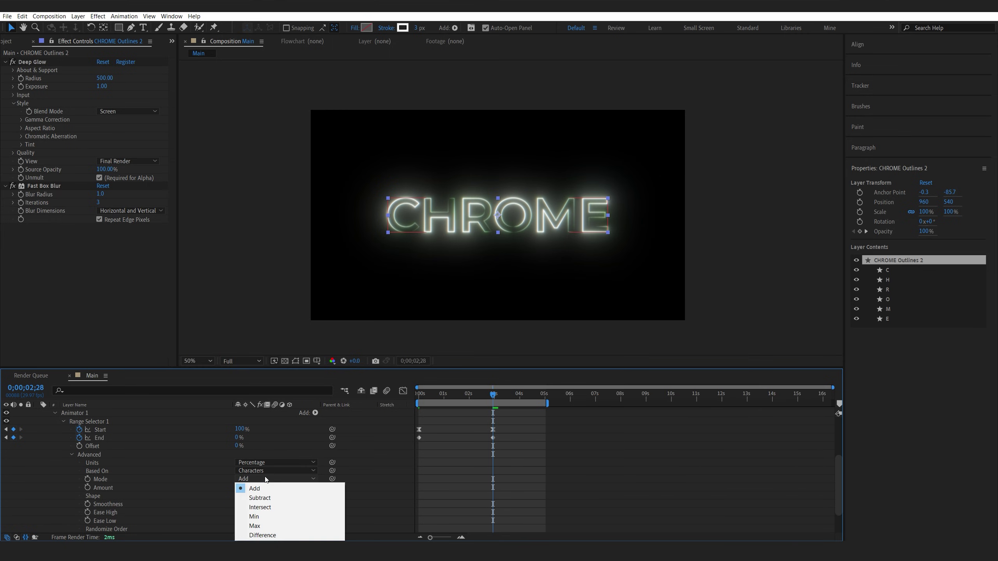
left_click(259, 498)
key("Home")
key("space")
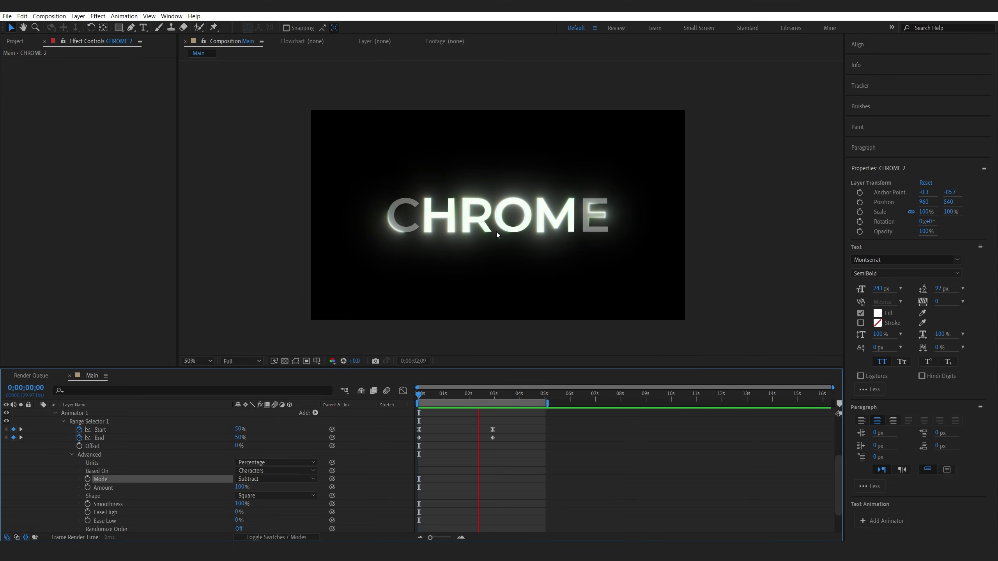
left_click(509, 395)
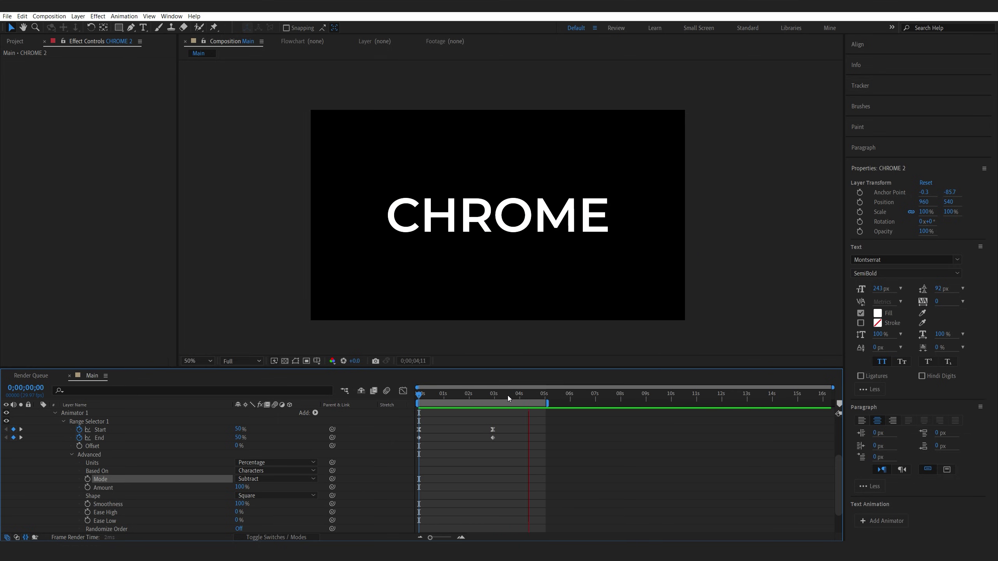
Step: Collapse the layer properties and pre-compose all four CHROME layers into Pre-comp 1, moving all attributes into the new composition
scroll(41, 455, "up", 3)
left_click(38, 447)
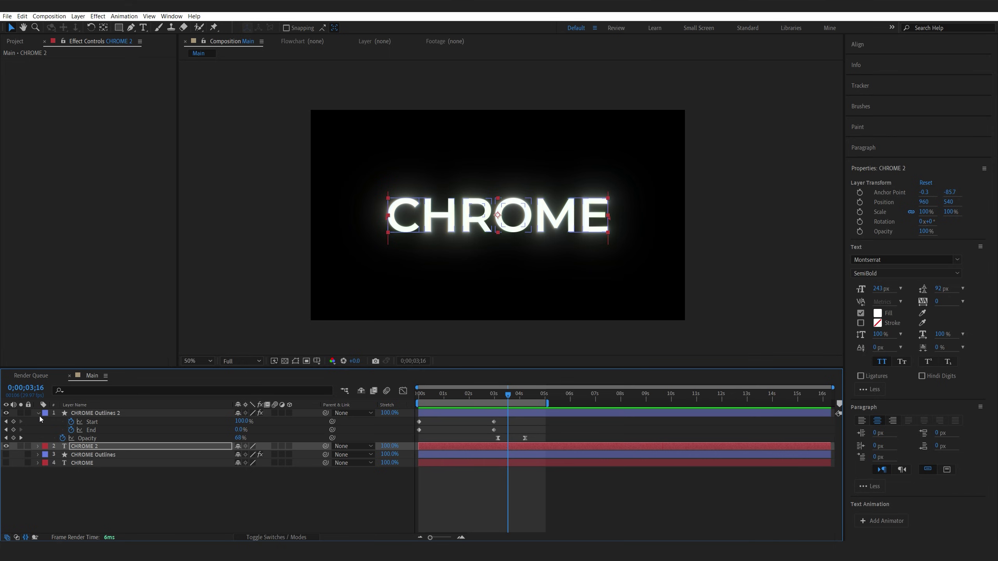
key("u")
left_click(115, 414)
left_click(114, 438, "shift")
key("ctrl+shift+c")
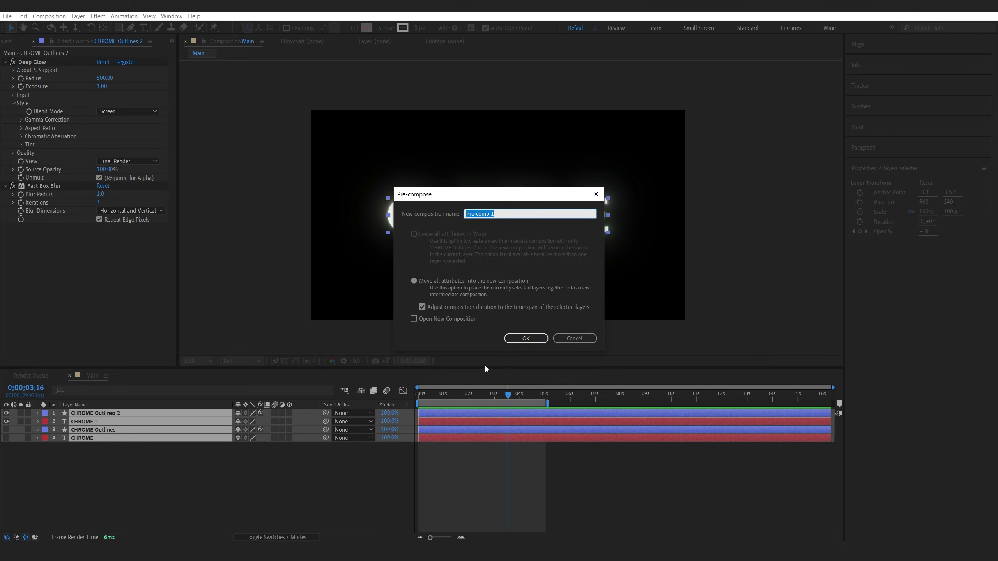
left_click(525, 339)
Step: Apply the Noise effect to Pre-comp 1 and set its Amount of Noise to 20%
key("ctrl+space")
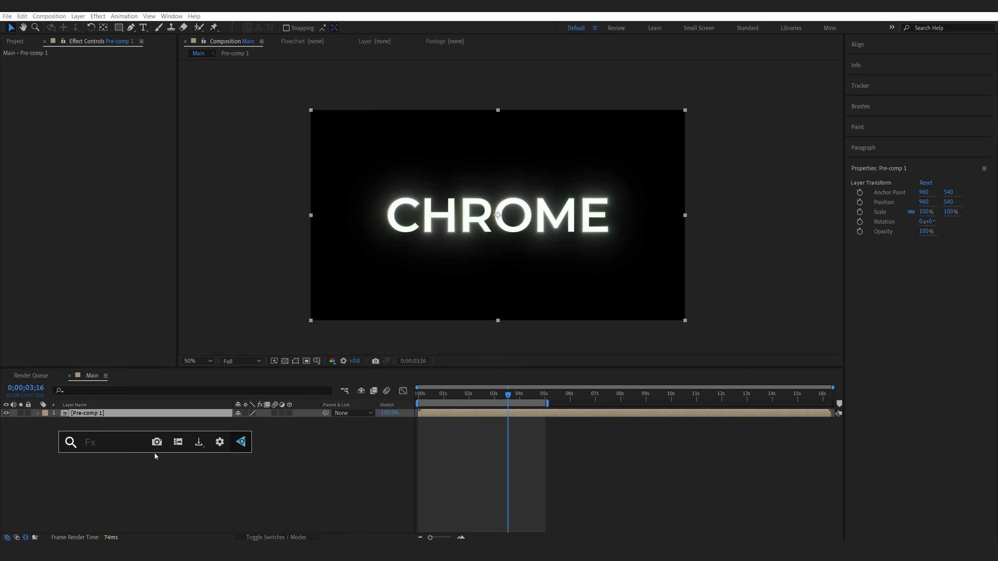
type("noi")
left_click(127, 451)
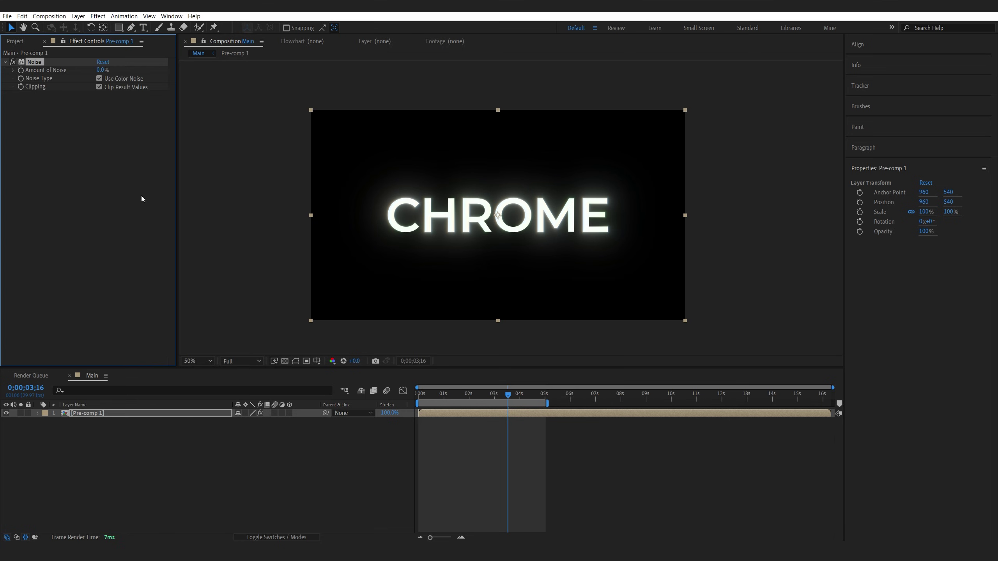
type("20")
key("Return")
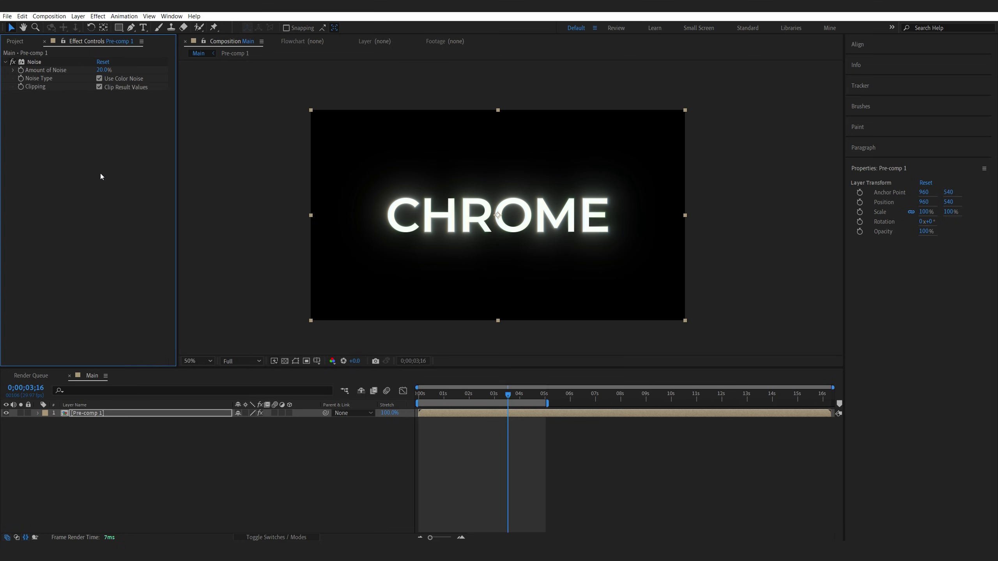
Step: Apply Posterize Time to Pre-comp 1 with a frame rate of 16 and preview the title from the first frame
left_click(89, 413)
key("ctrl+space")
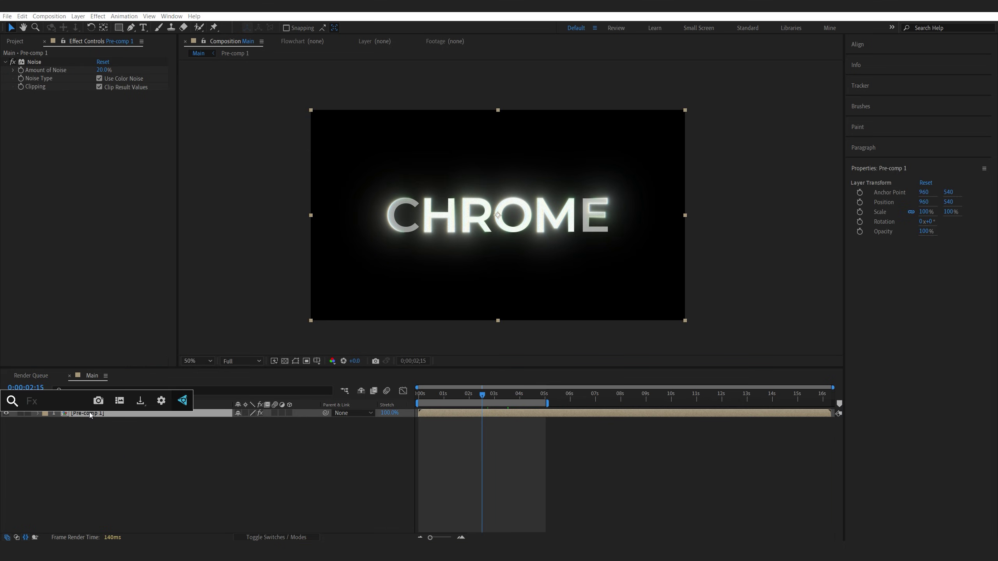
type("pos")
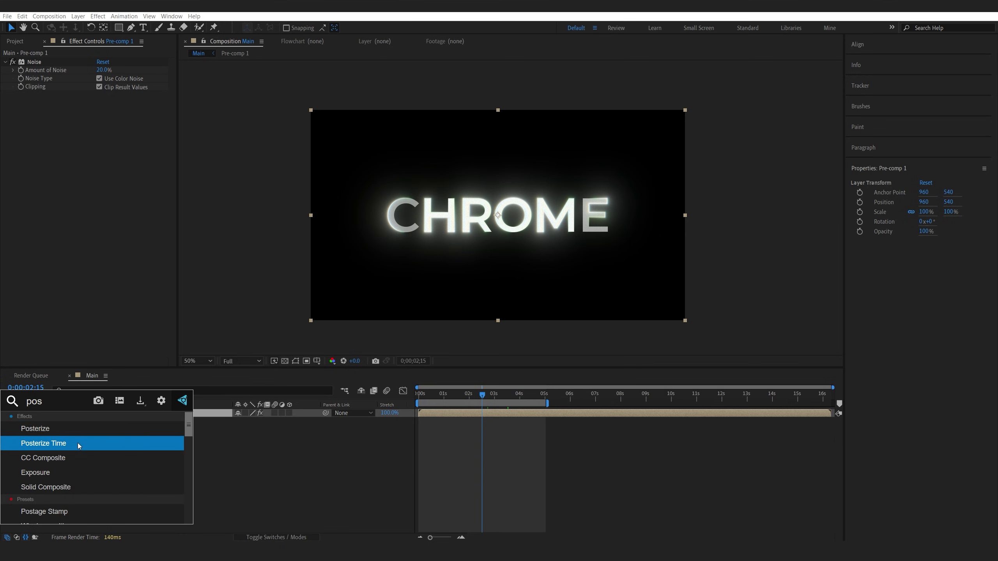
left_click(78, 443)
type("1")
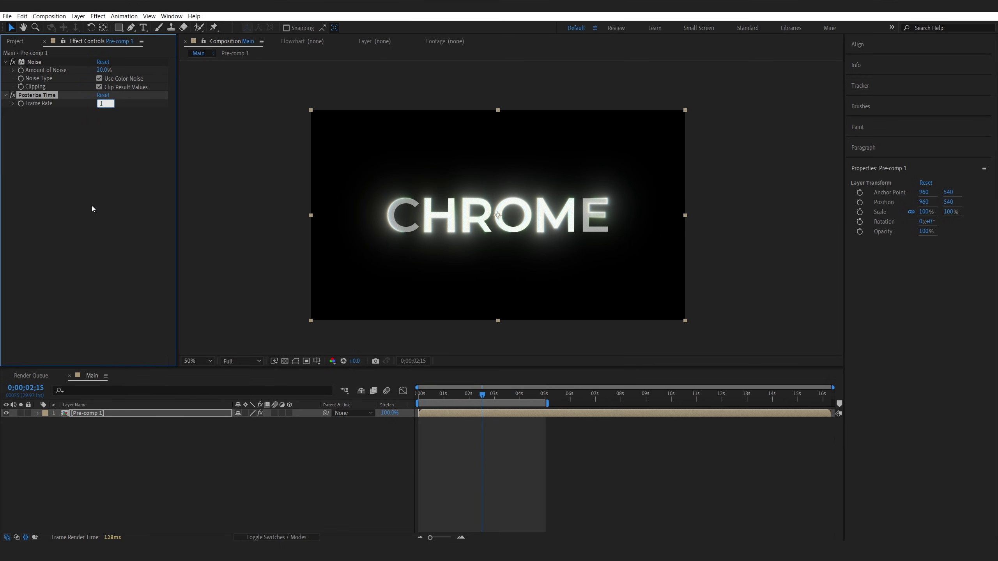
type("6")
left_click(93, 206)
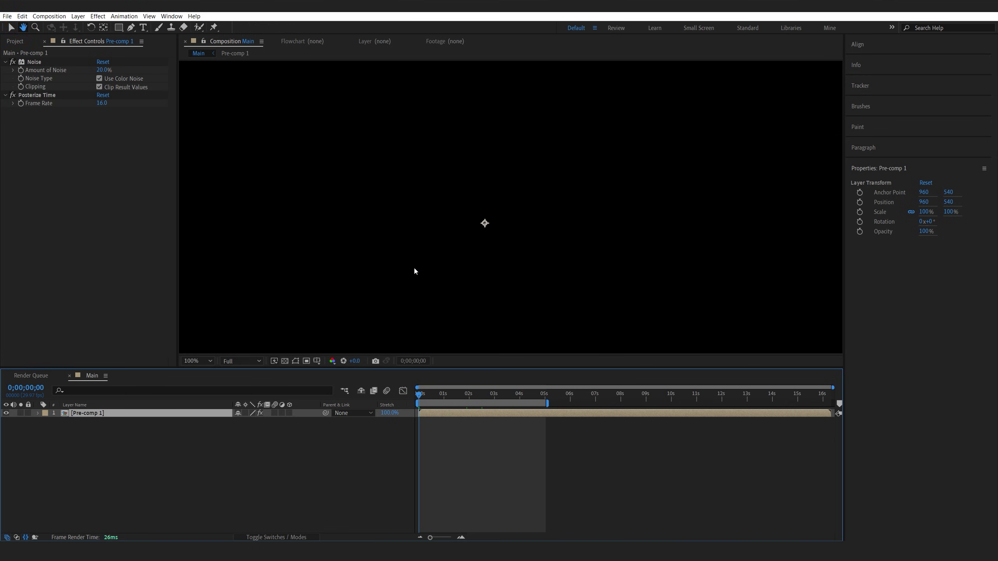
key("space")
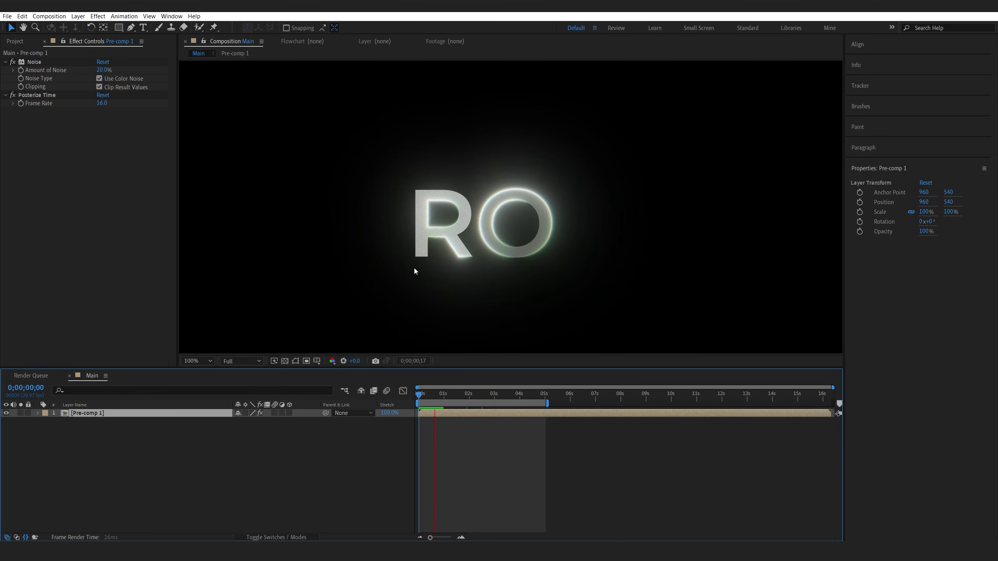